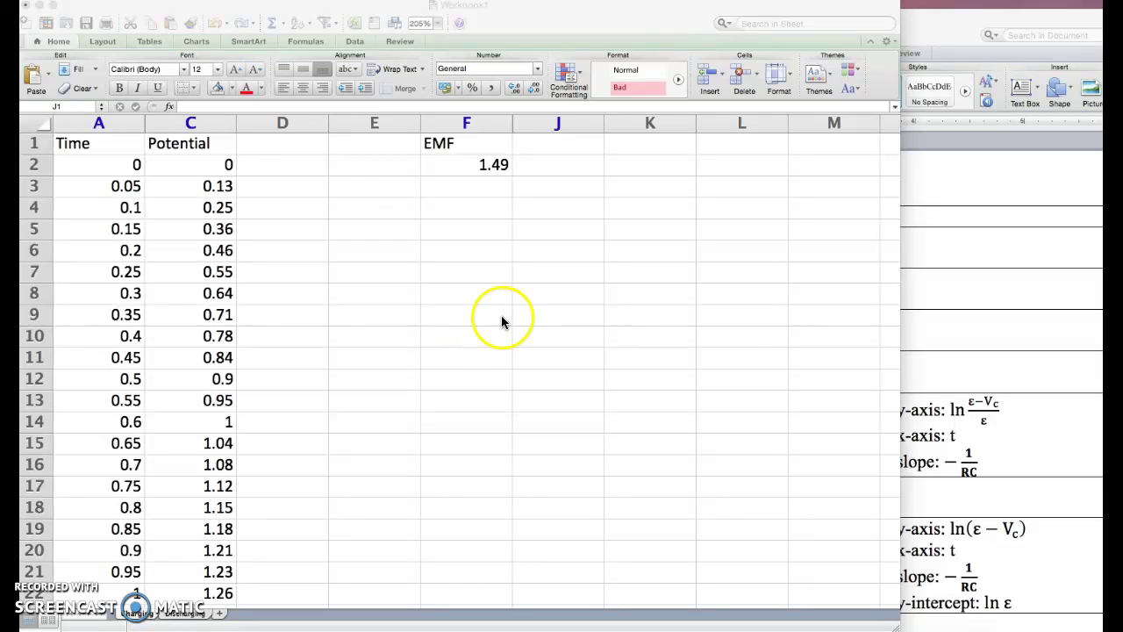
Enter the label "Time Constant?" in cell K1 and "RC" in cell K2 beneath it.
left_click(672, 169)
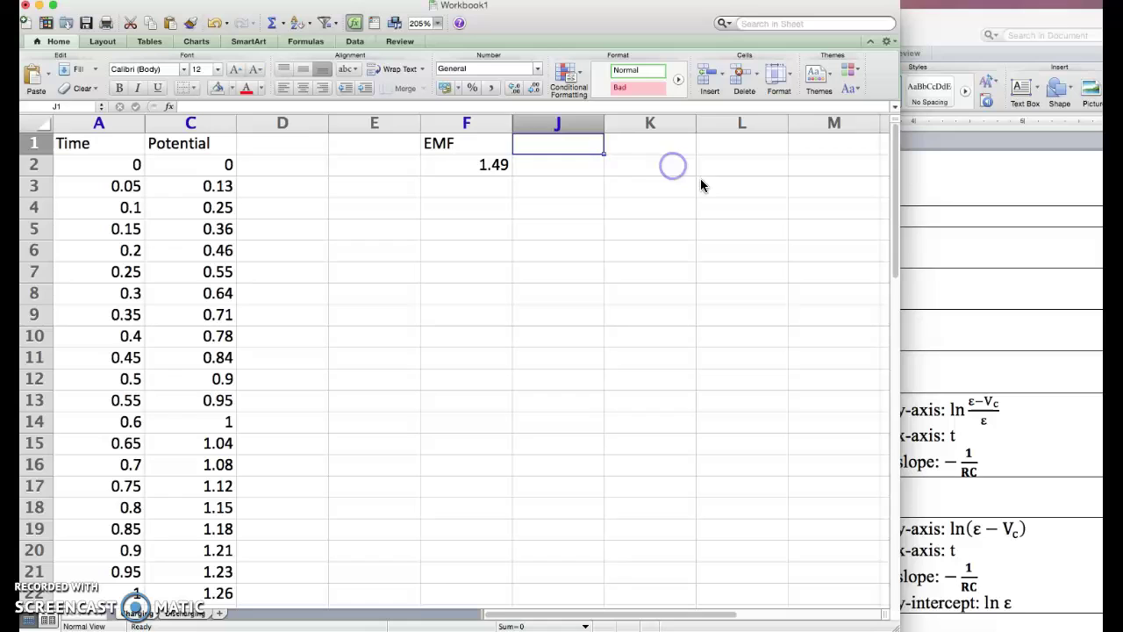
left_click(656, 170)
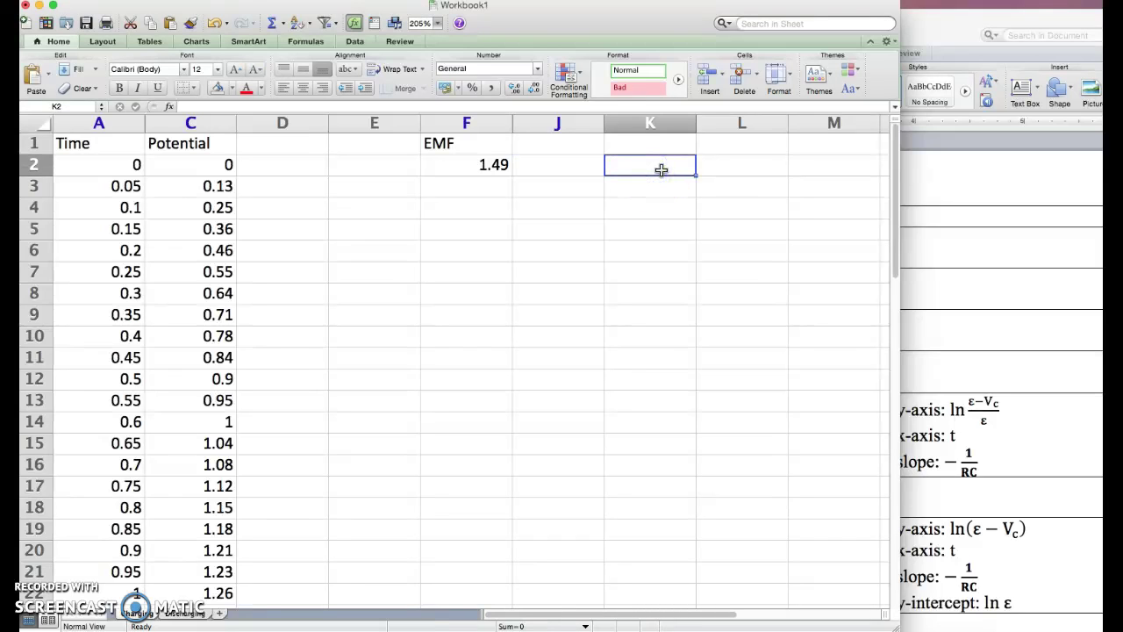
type("RC")
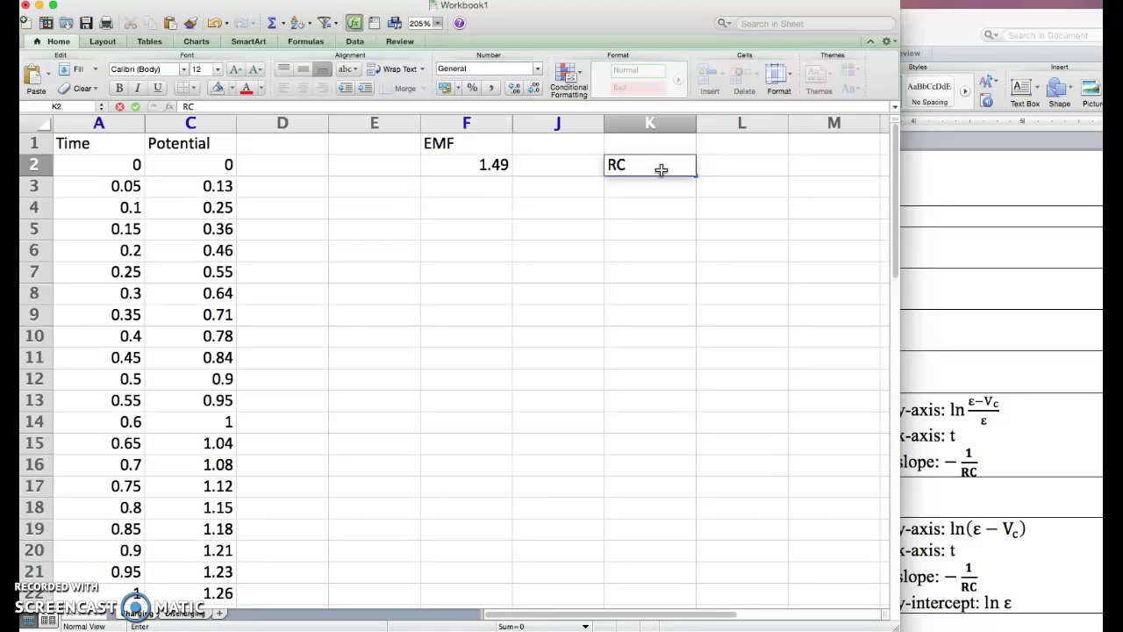
key("Return")
key("Up")
key("Up")
type("Time C")
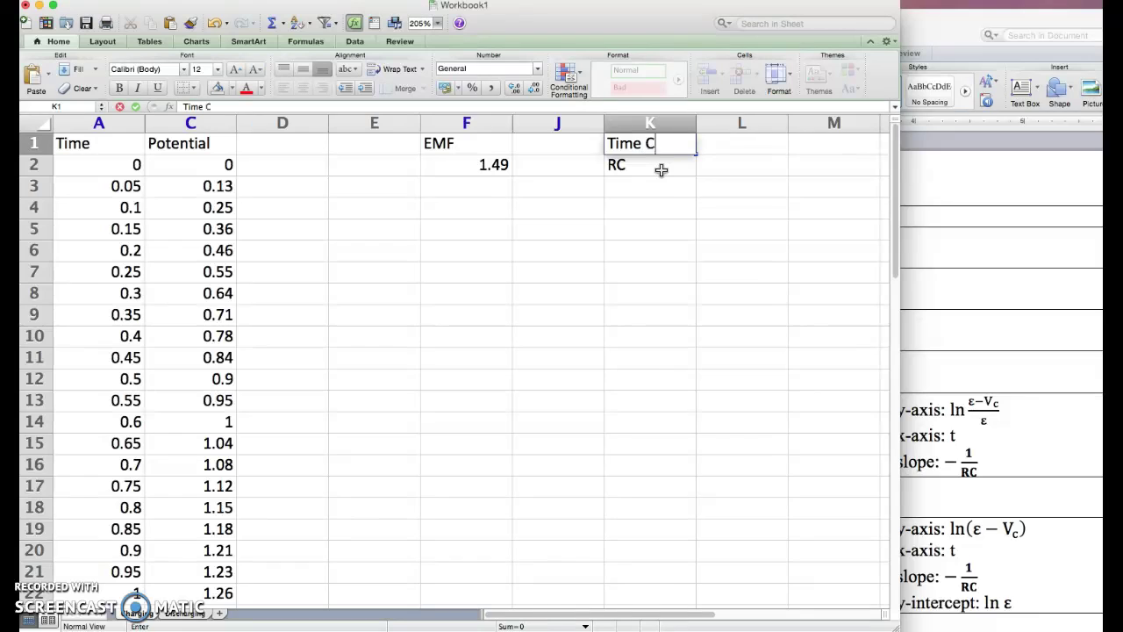
type("onstant?")
key("Return")
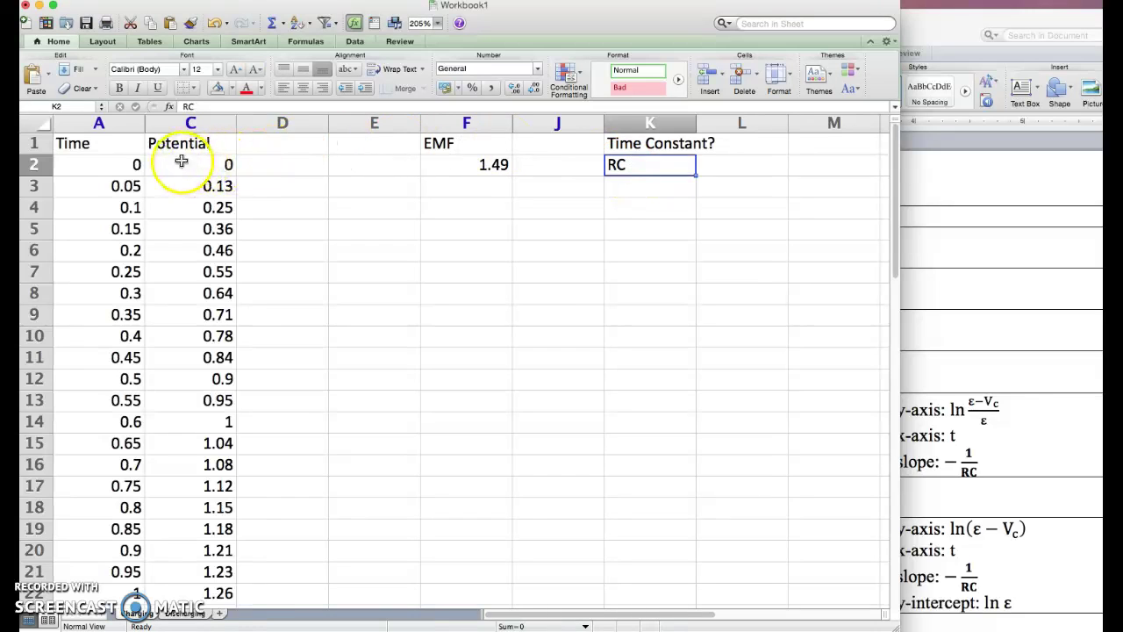
Look through the Time and Potential columns from their headers down to the last recorded row.
left_click(123, 145)
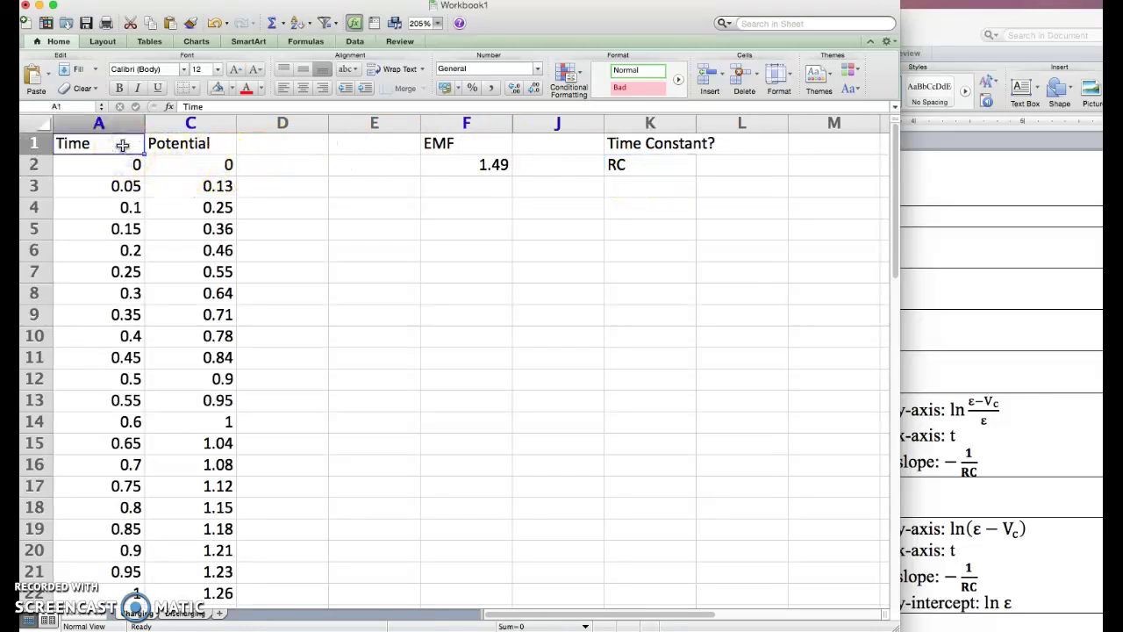
left_click(183, 147)
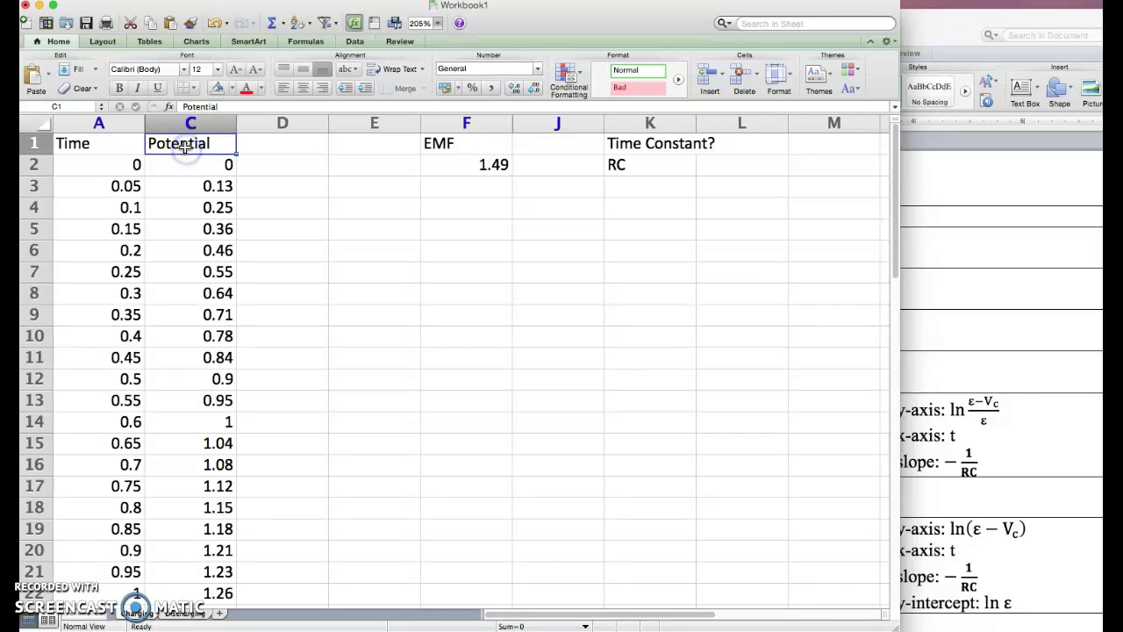
left_click_drag(185, 147, 128, 143)
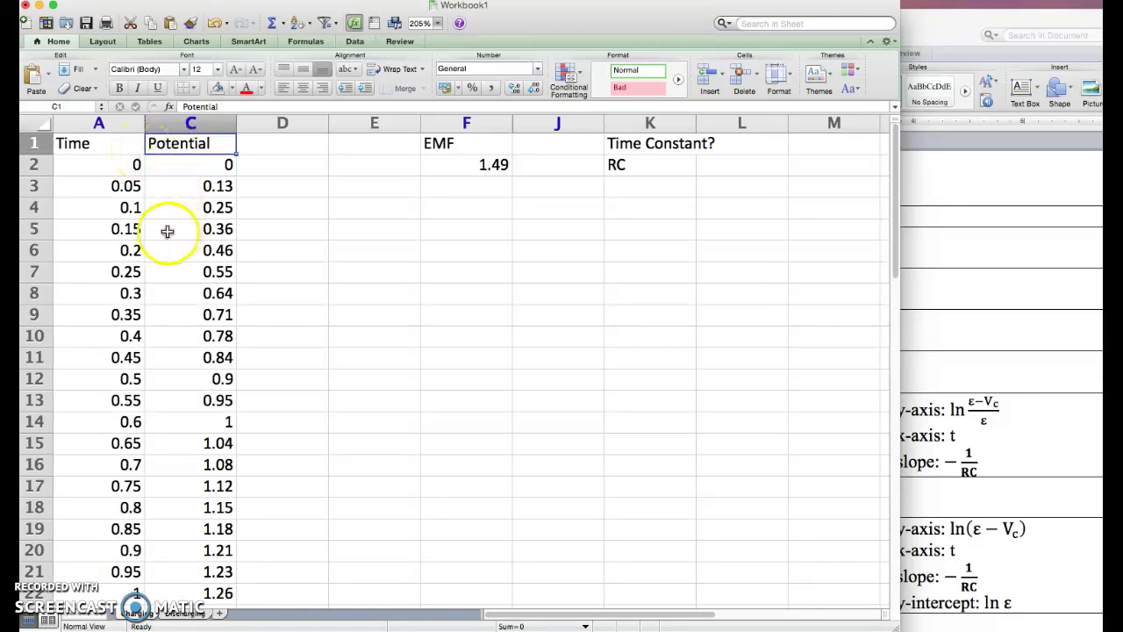
scroll(167, 233, "down", 5)
scroll(167, 233, "down", 10)
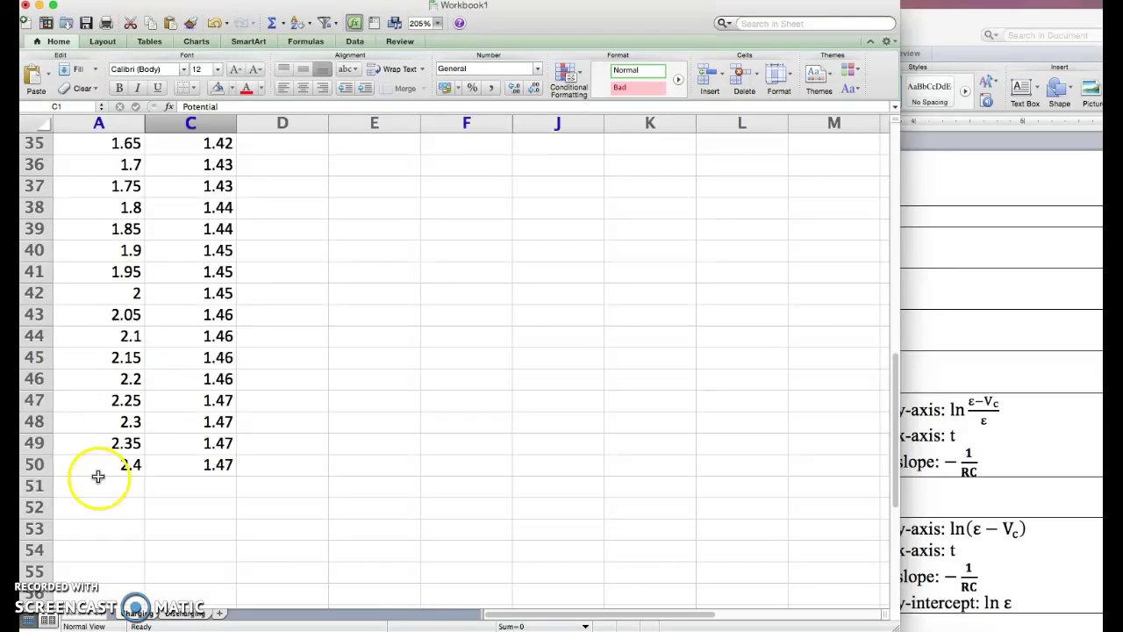
left_click(116, 378)
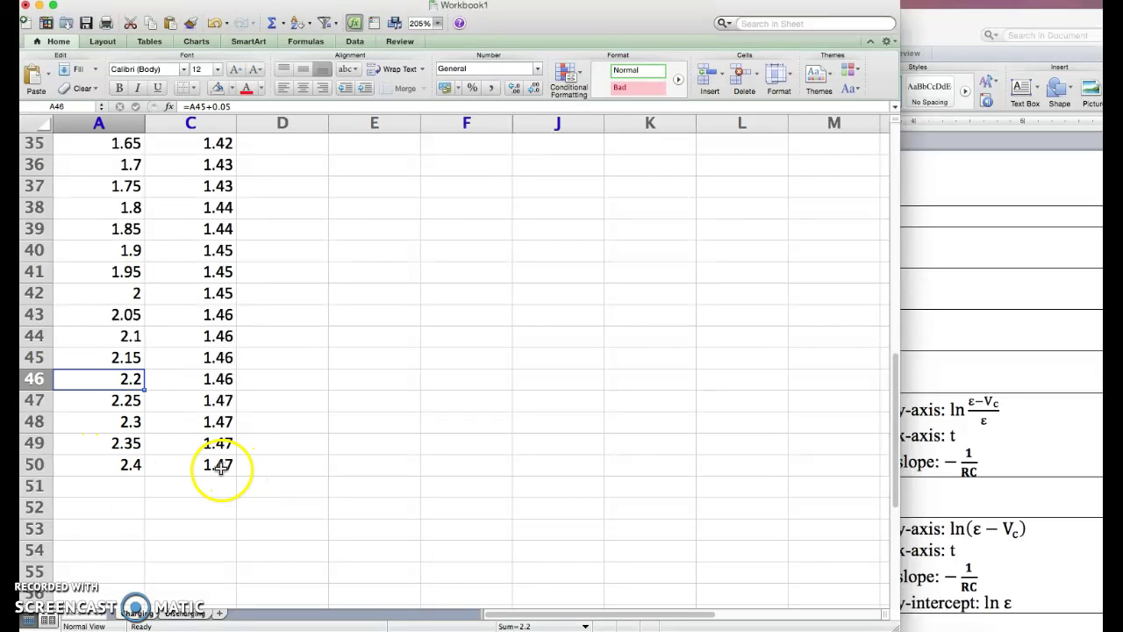
scroll(219, 463, "up", 12)
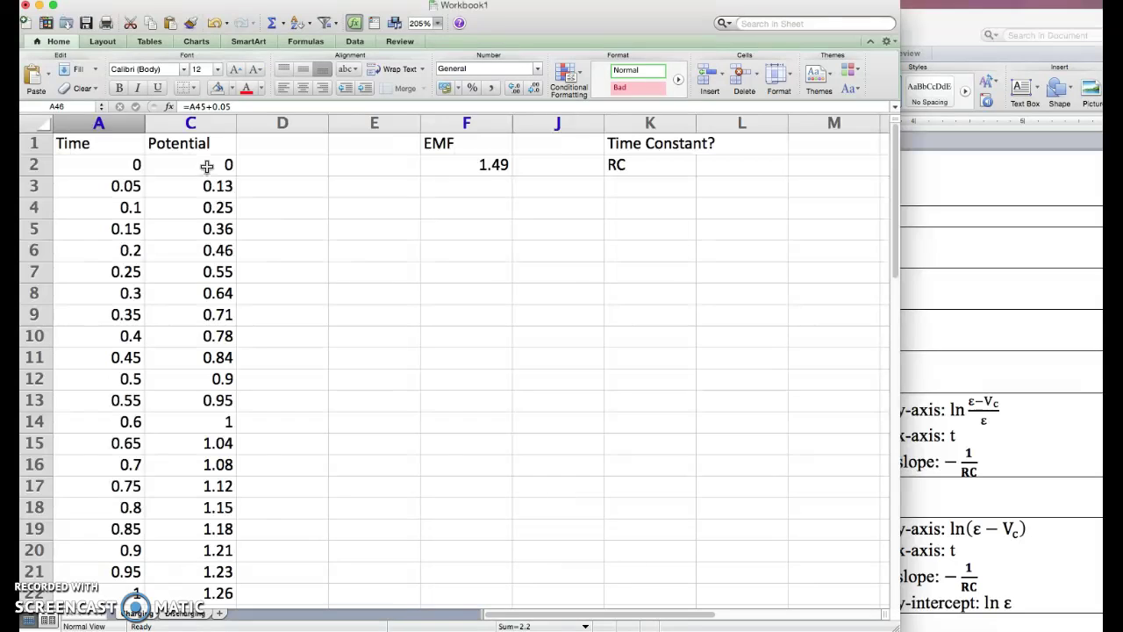
Compare the Potential readings in column C, from the first to the last row, with the EMF value in F2.
left_click(207, 165)
key("super+c")
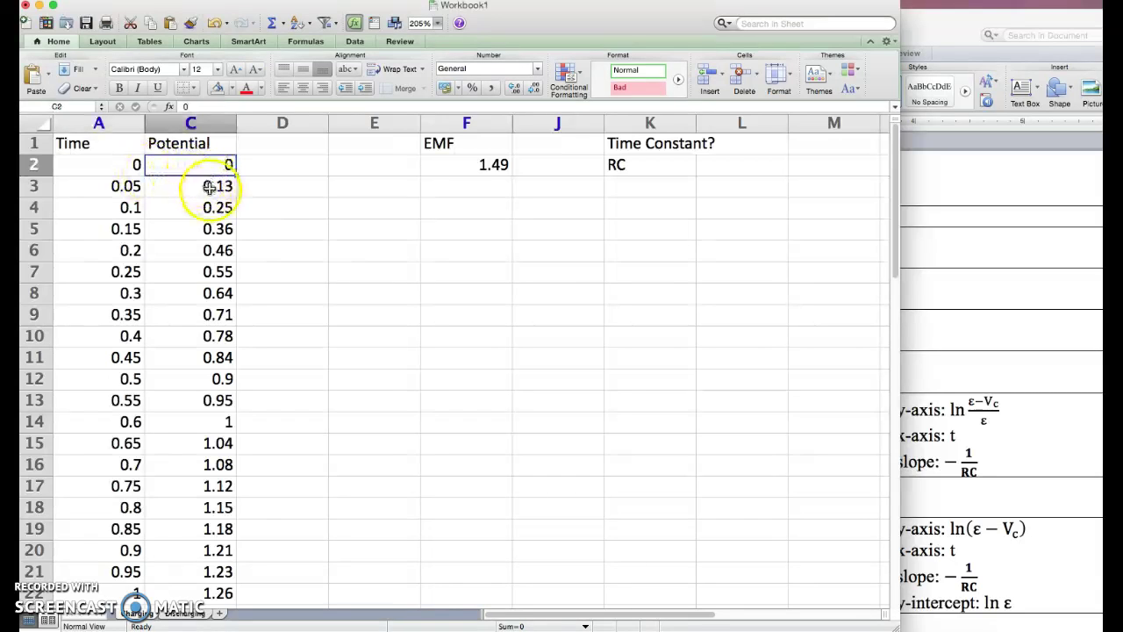
scroll(210, 355, "down", 2)
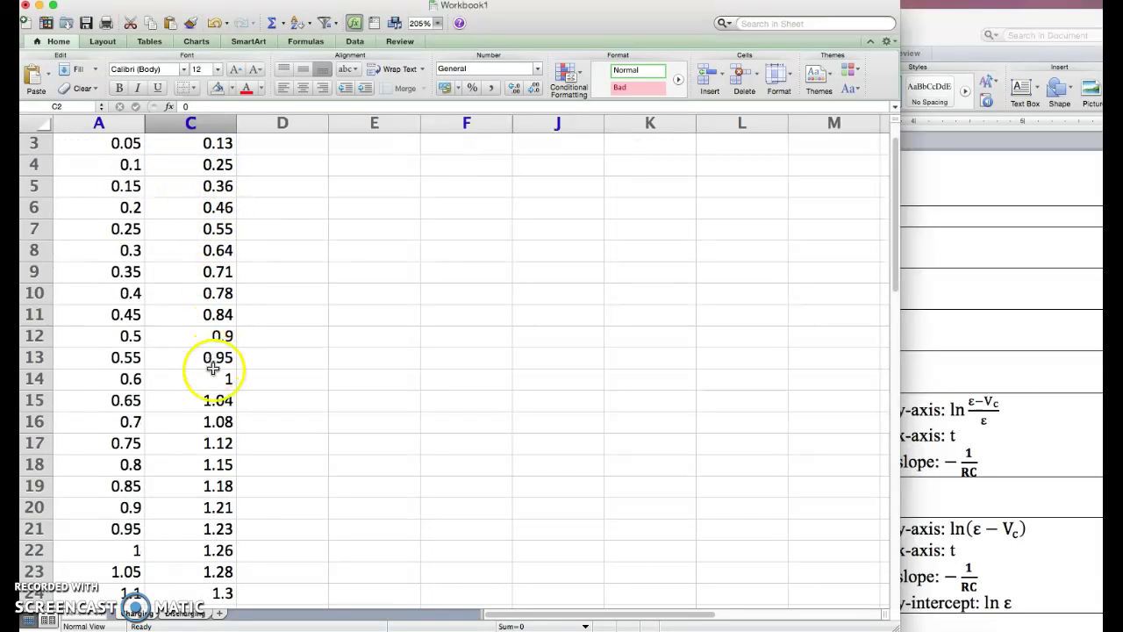
scroll(210, 456, "down", 5)
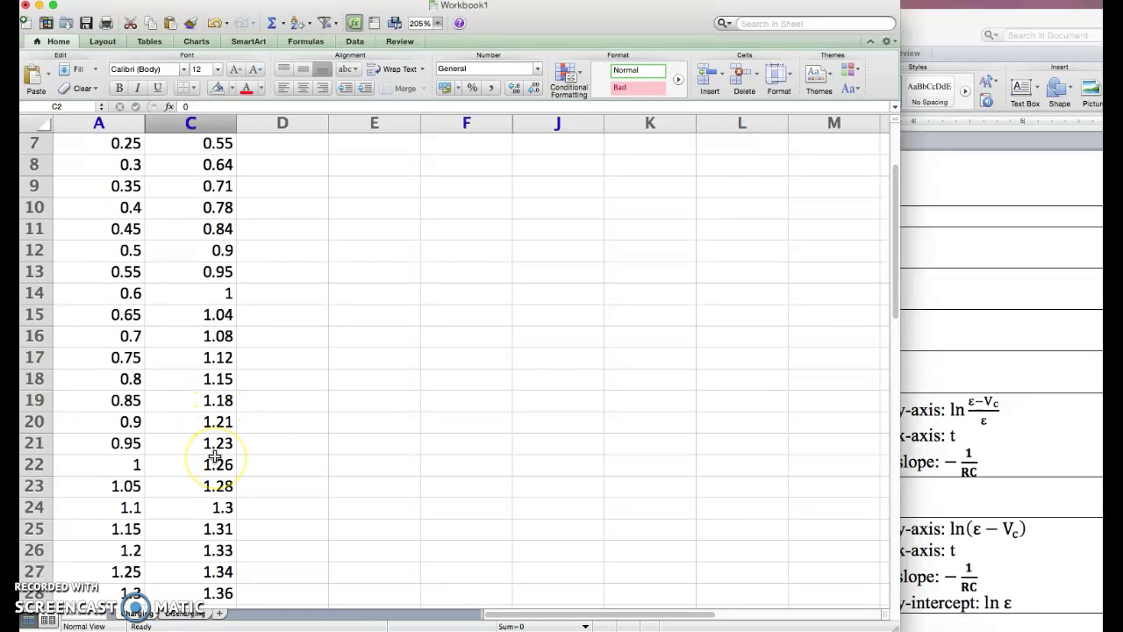
scroll(215, 456, "down", 15)
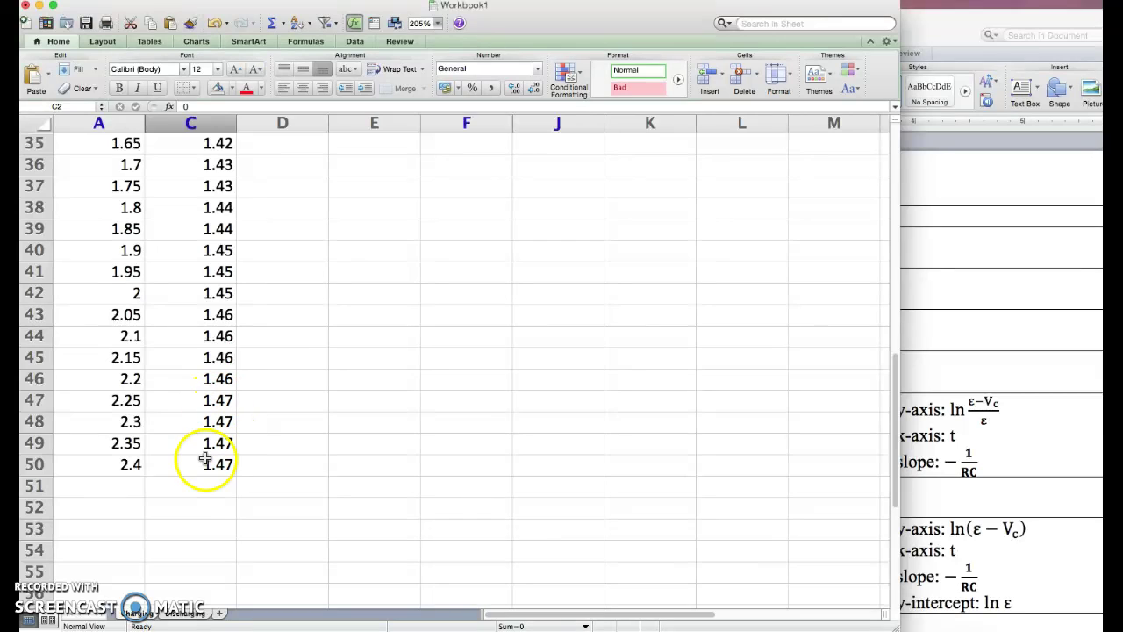
scroll(204, 470, "up", 20)
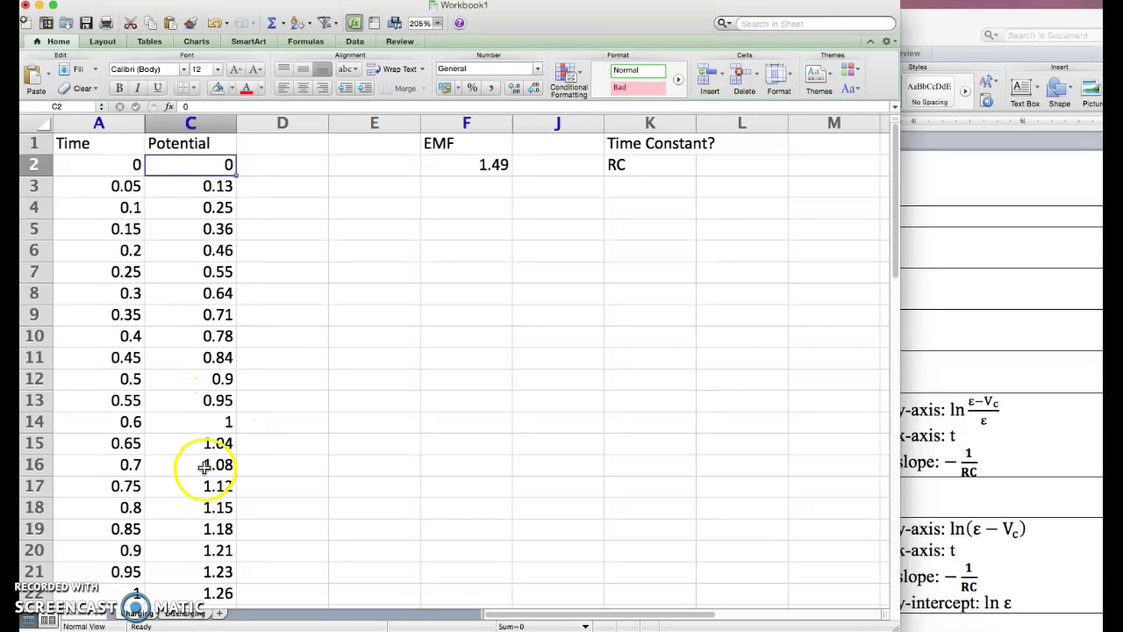
left_click(489, 165)
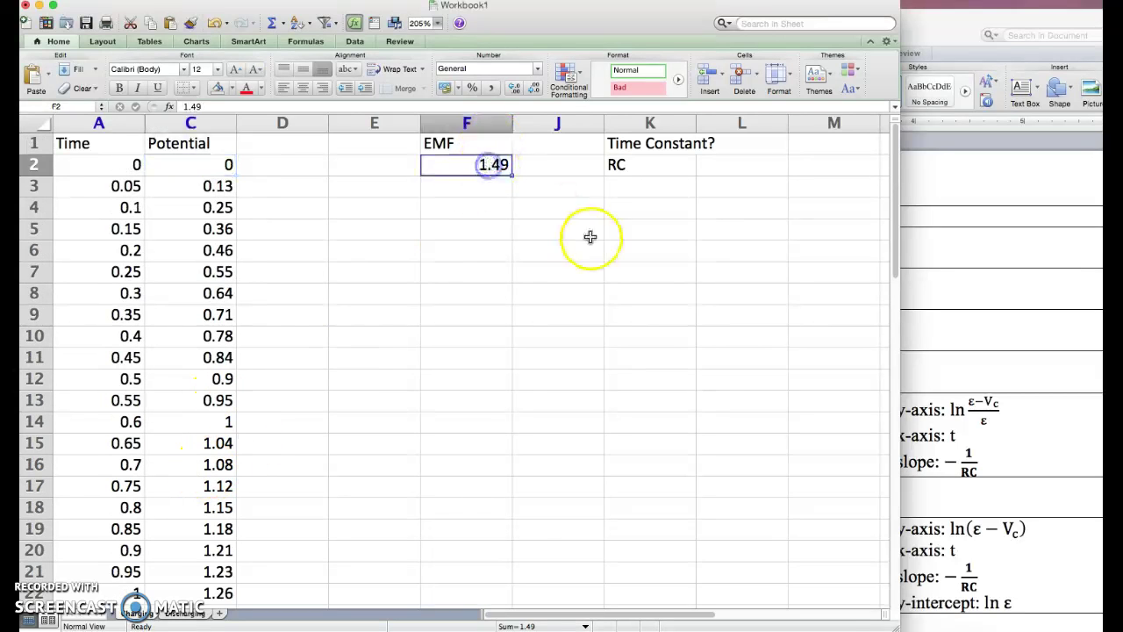
left_click(466, 163)
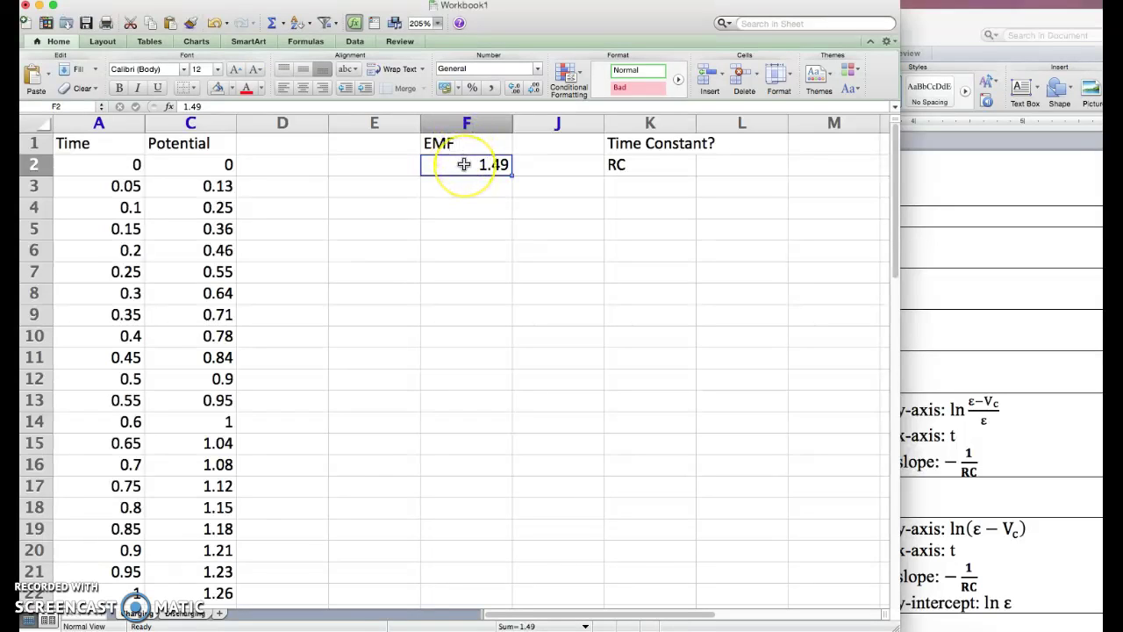
left_click(449, 172)
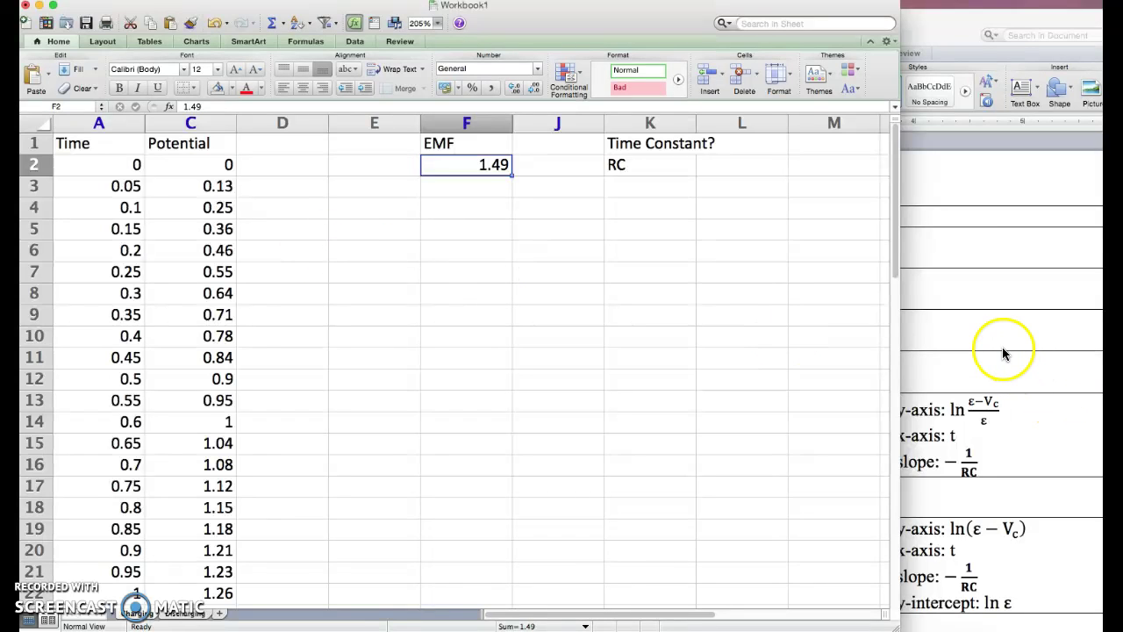
Switch to the Word document DERIVATIONS FOR LAB.docx and move its window so both columns of the capacitor charging table can be read.
left_click(933, 282)
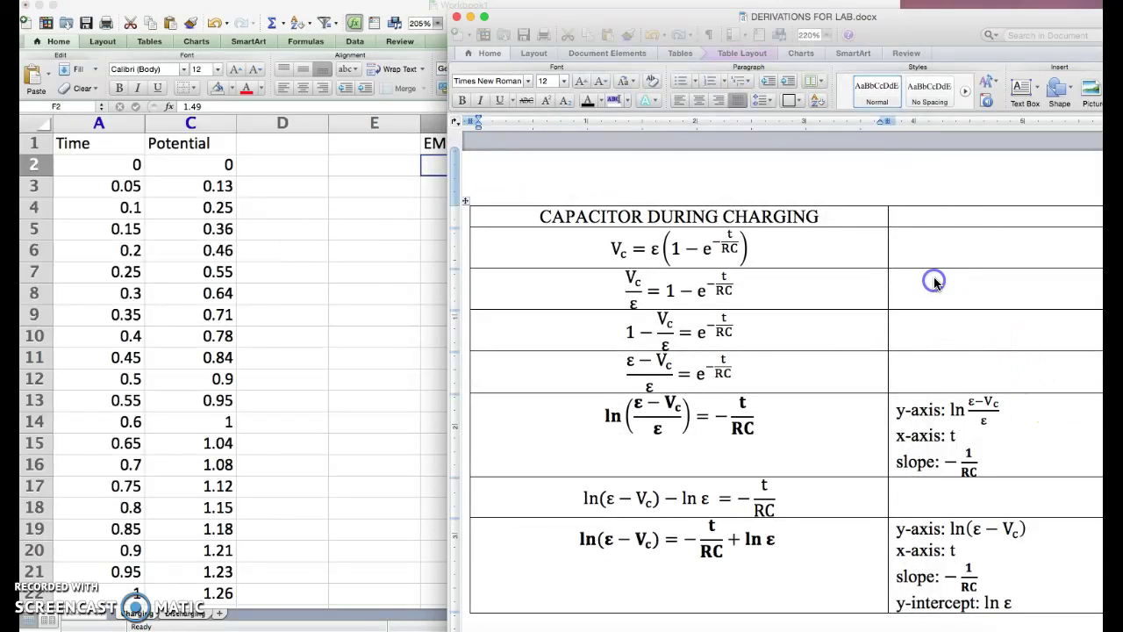
left_click_drag(781, 15, 595, 3)
left_click(614, 234)
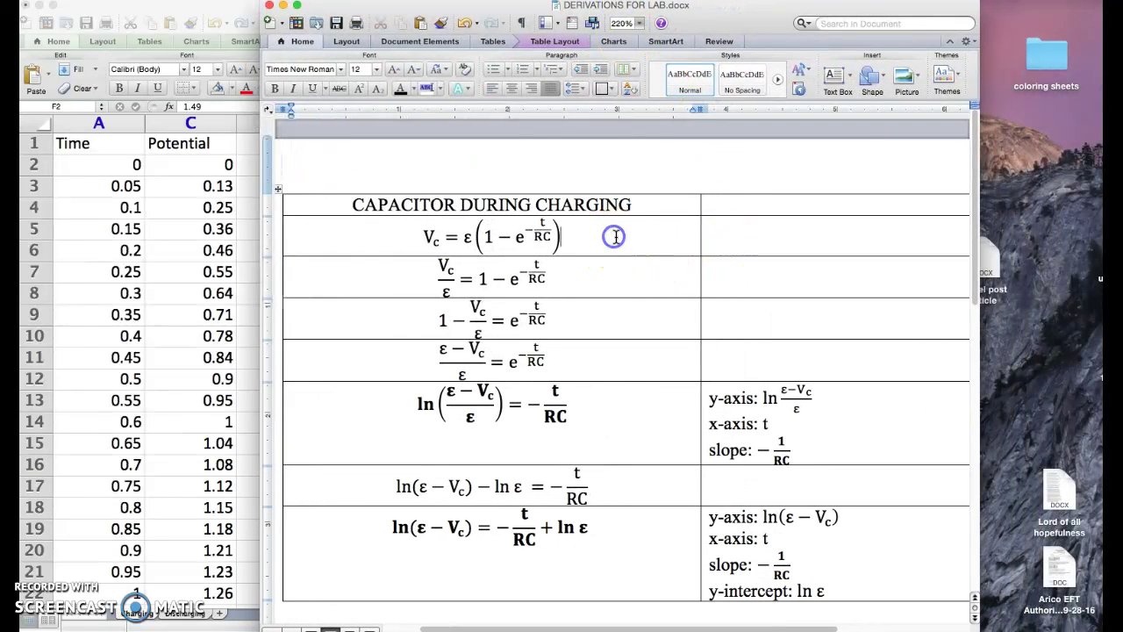
double_click(467, 239)
left_click(625, 239)
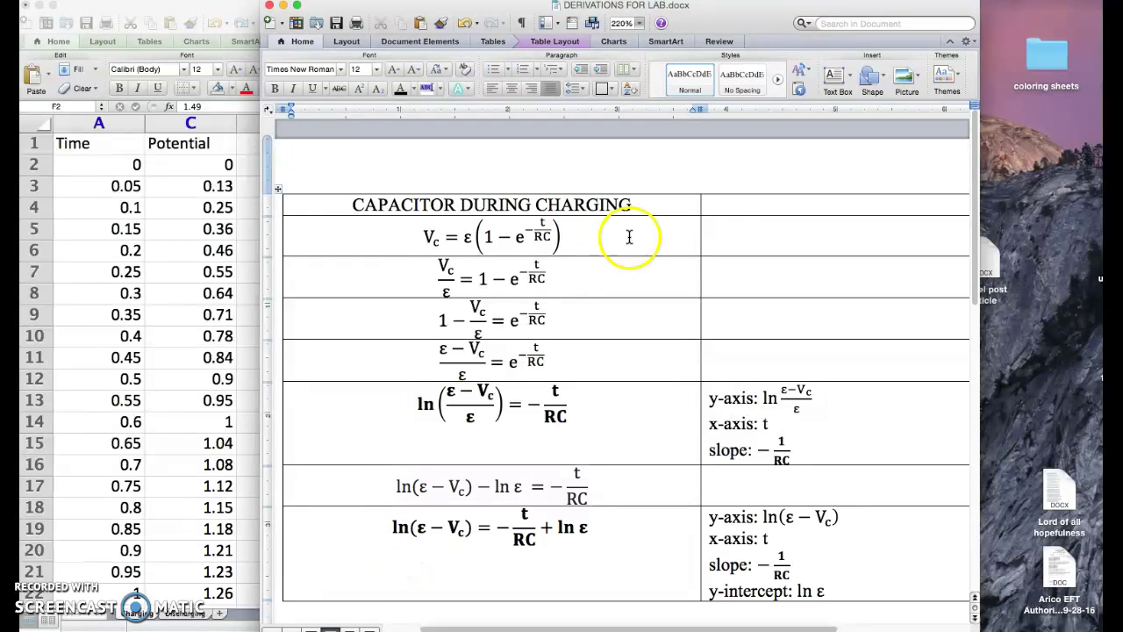
left_click(403, 524)
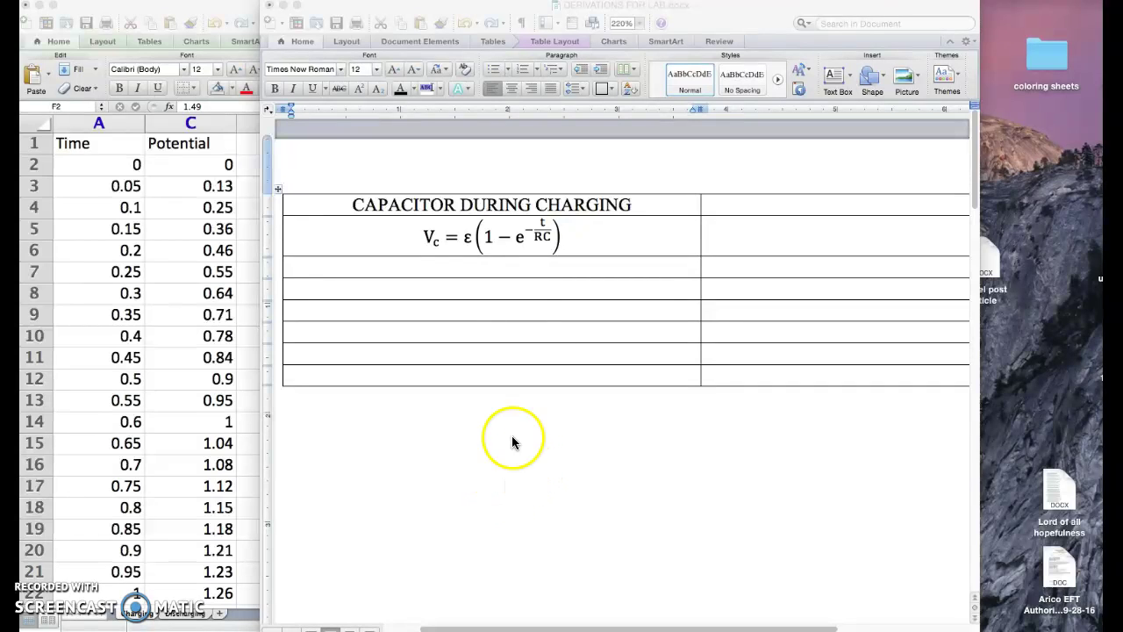
Restore the equation Vc/ε = 1 − e^(−t/RC) in the table row below the charging formula by undoing its deletion.
left_click(525, 239)
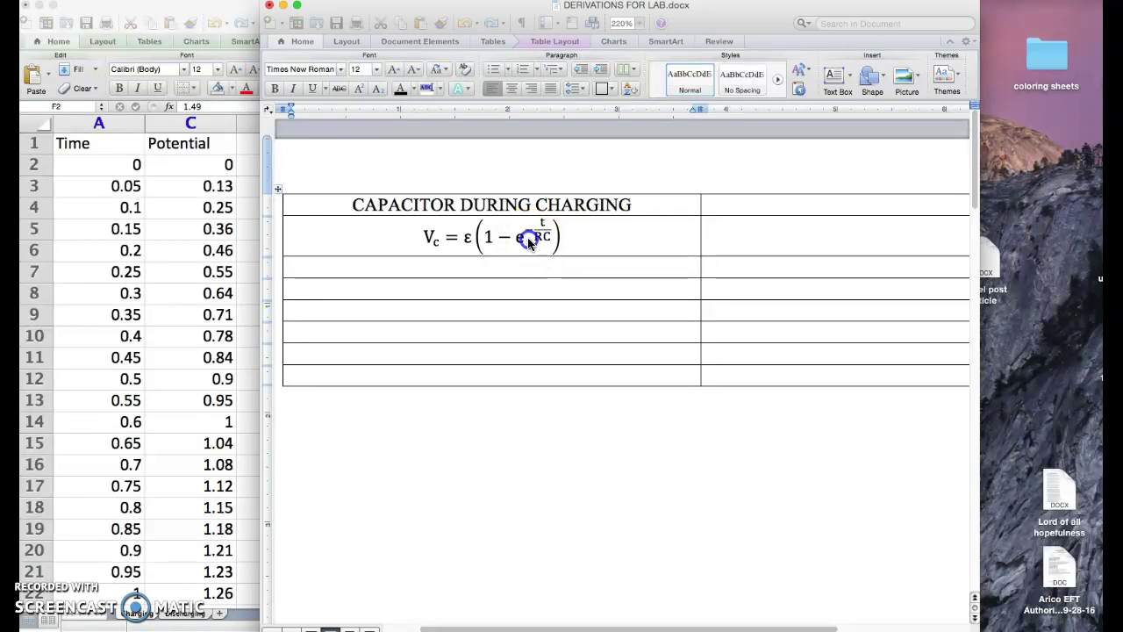
left_click(515, 239)
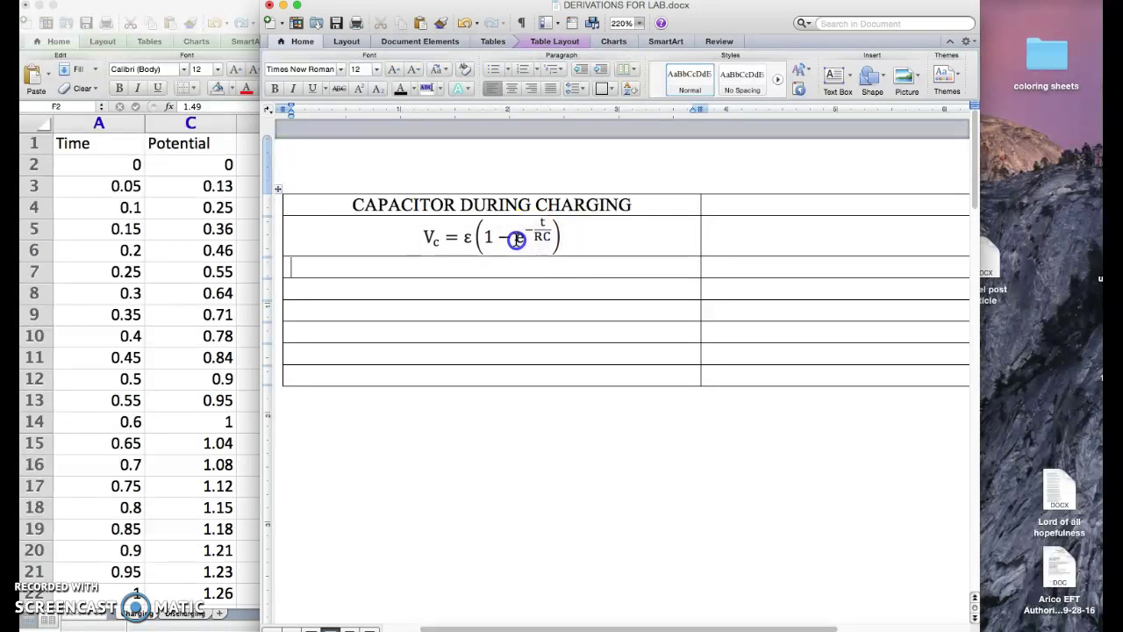
left_click(607, 241)
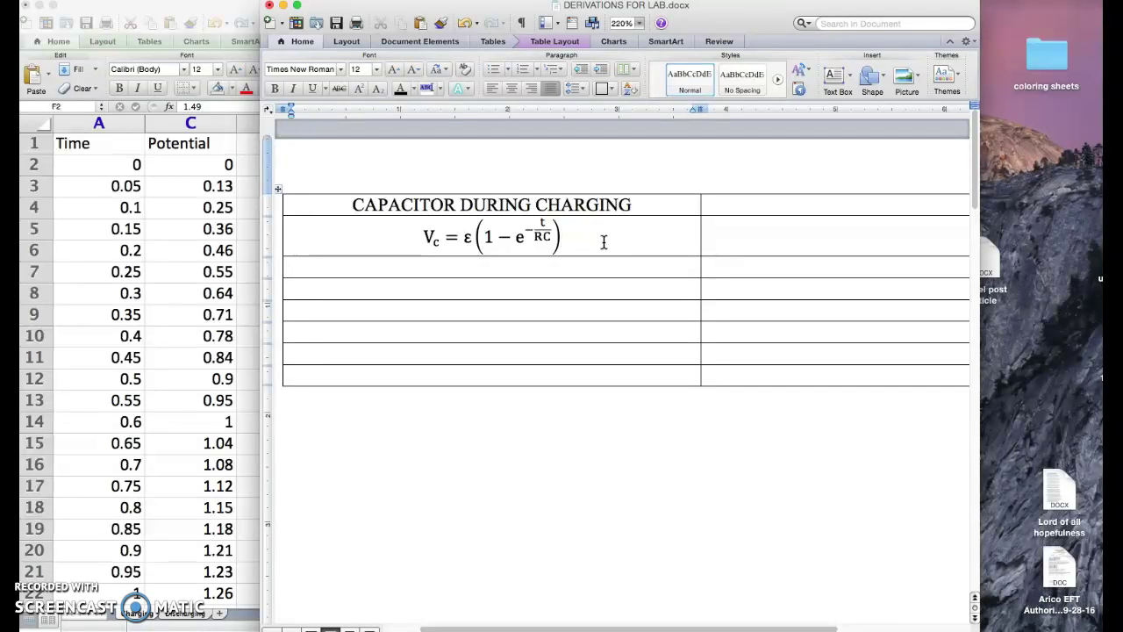
key("super+z")
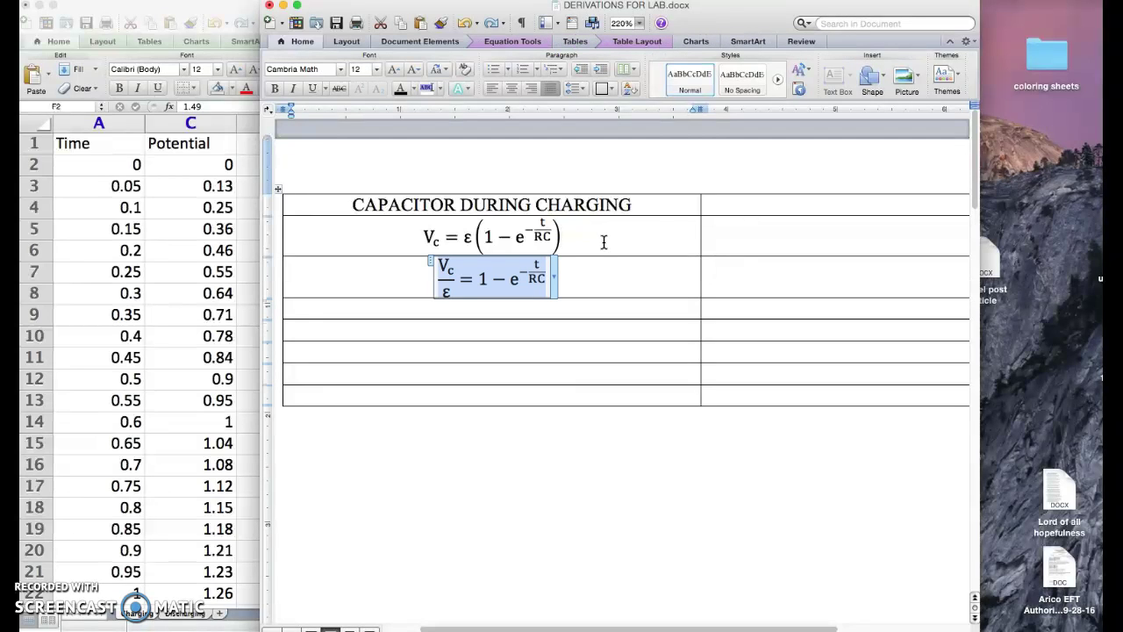
left_click(571, 258)
left_click(609, 296)
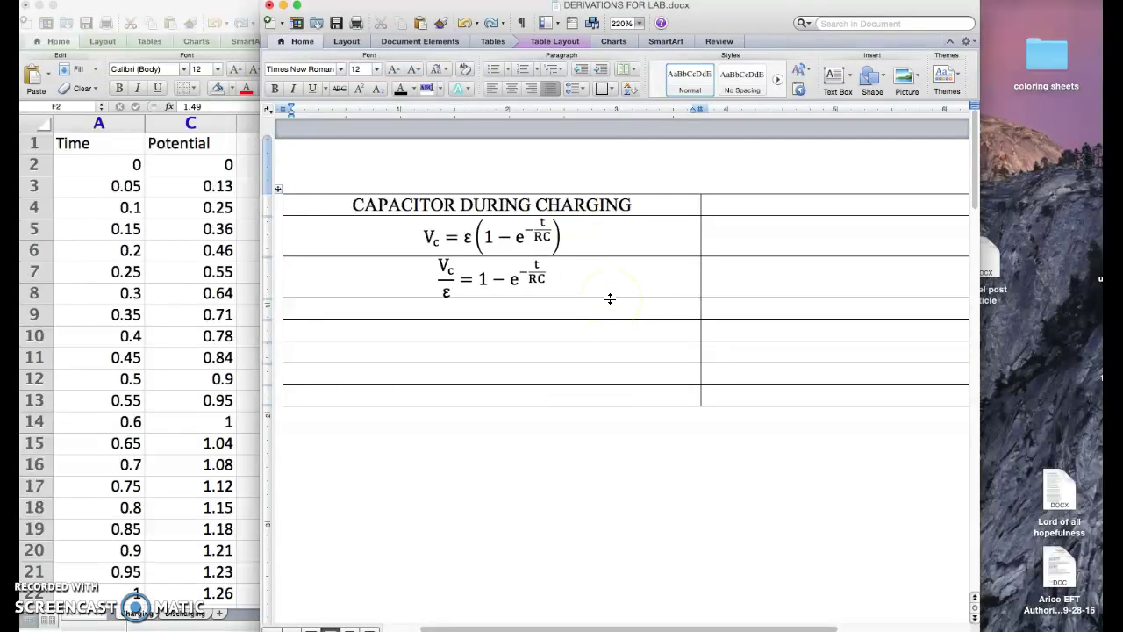
Put the equations 1 − Vc/ε = e^(−t/RC) and (ε − Vc)/ε = e^(−t/RC) back into the next two rows of the charging table.
key("super+v")
left_click(609, 298)
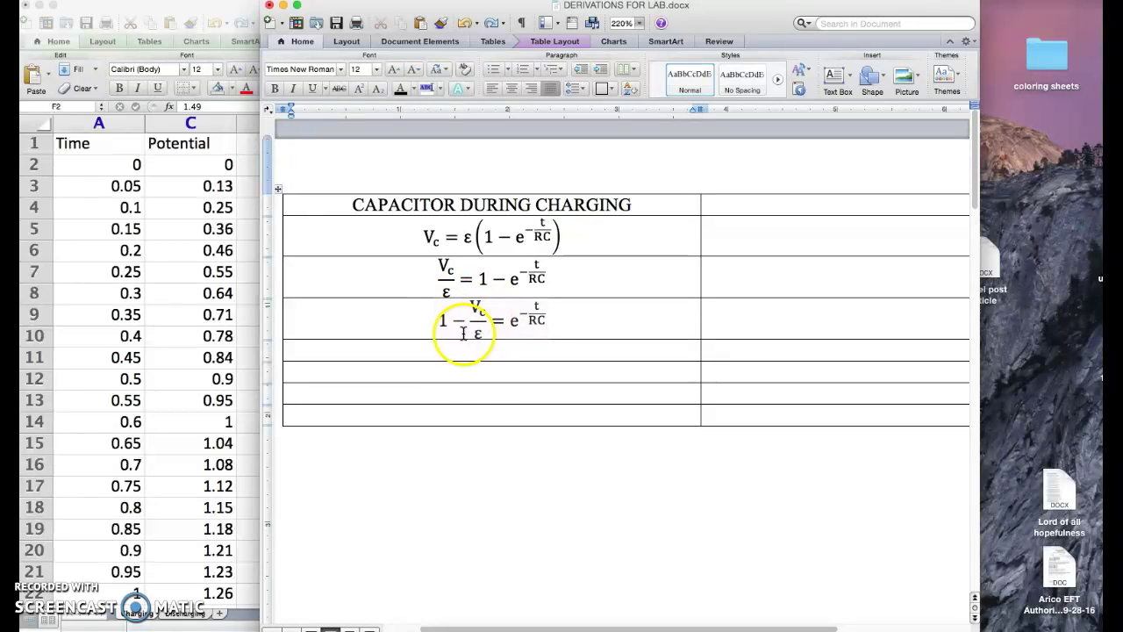
key("Down")
key("super+v")
left_click(594, 363)
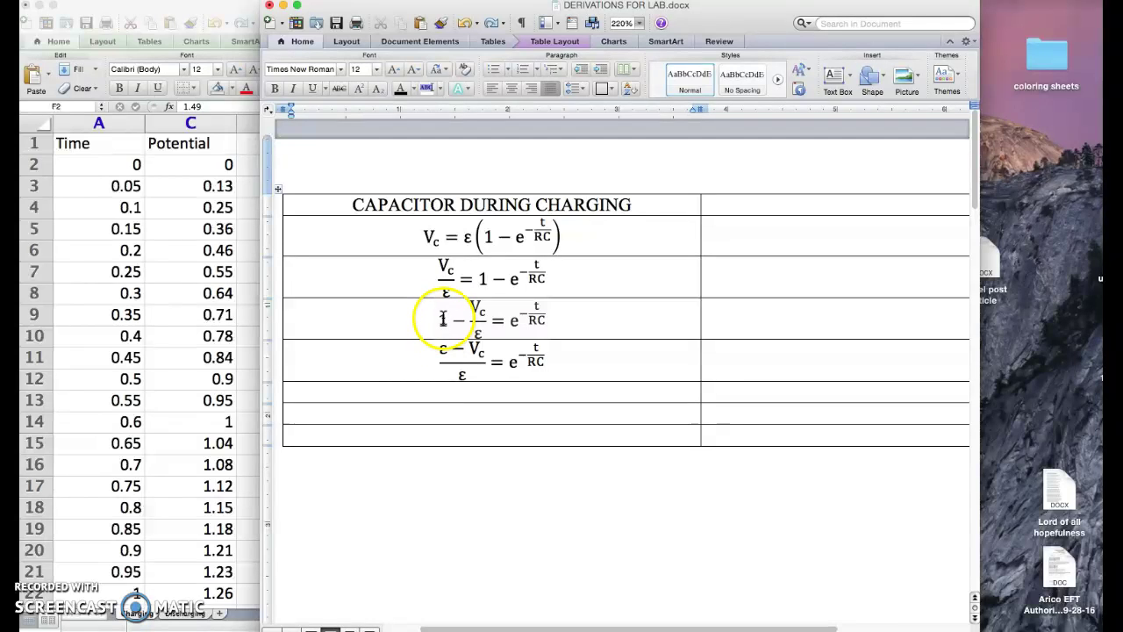
left_click(463, 372)
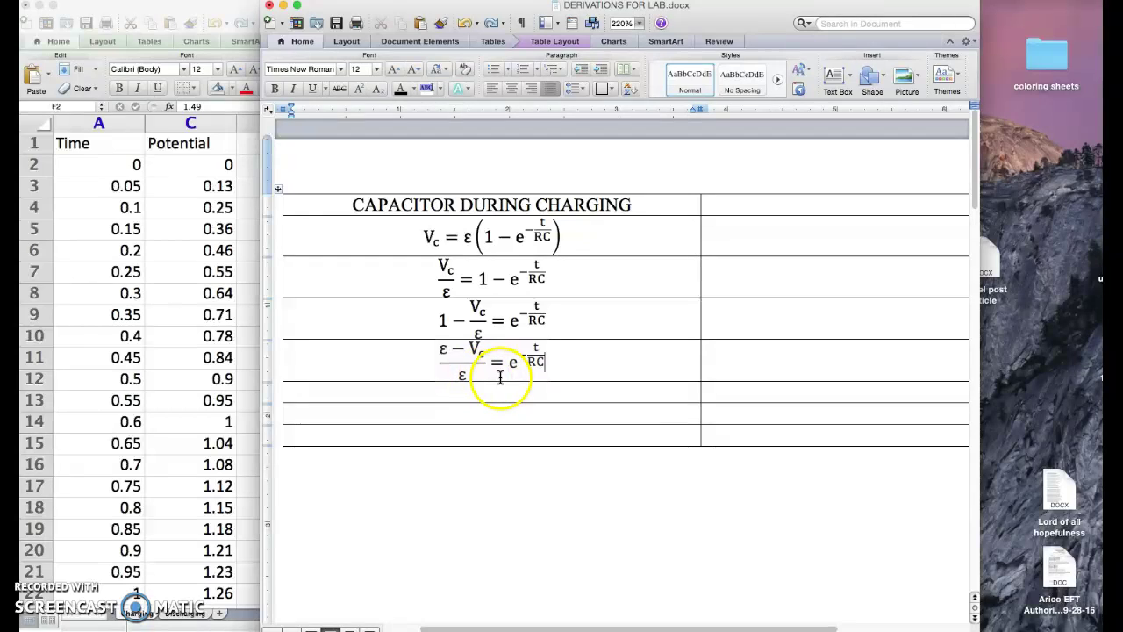
Put the bold logarithmic equation ln((ε − Vc)/ε) = −t/RC into the row below (ε − Vc)/ε = e^(−t/RC).
left_click(493, 389)
key("super+v")
left_click(616, 407)
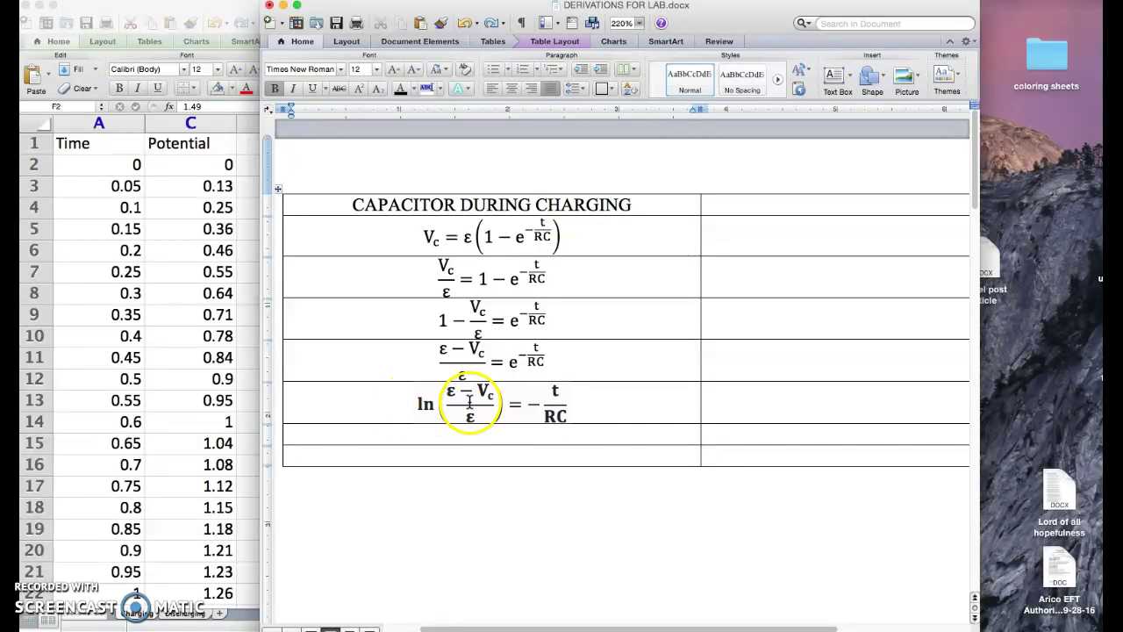
left_click(537, 426)
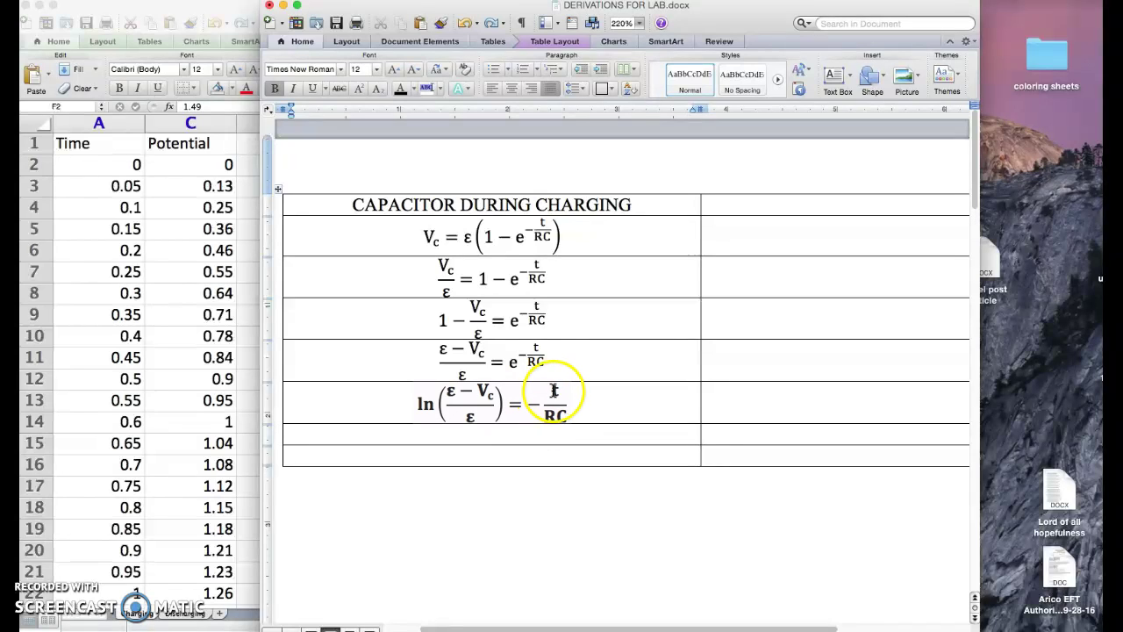
left_click(553, 392)
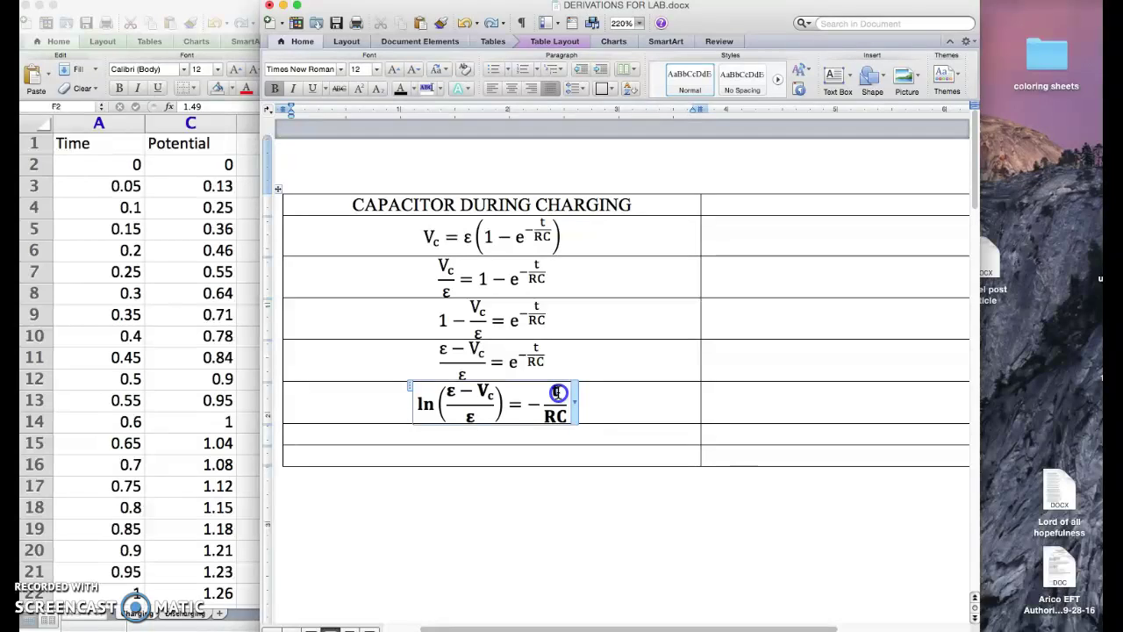
left_click(610, 412)
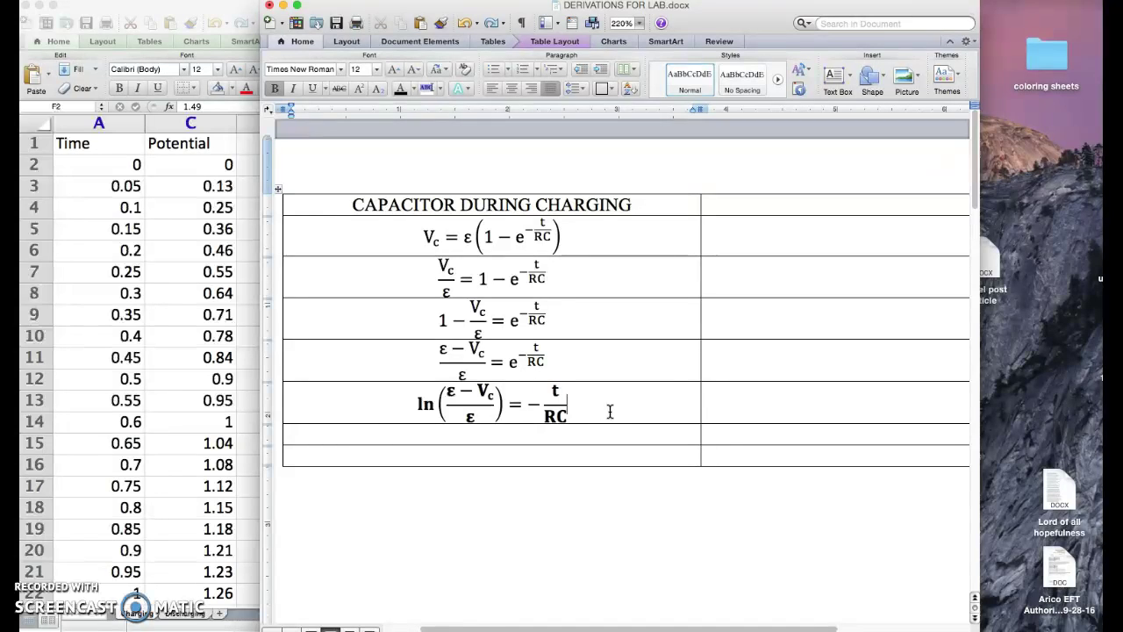
Beside the bold equation ln((ε − Vc)/ε) = −t/RC, add plotting notes: y-axis: ln (ε−Vc)/ε, x-axis: t, slope: −1/RC.
type("y-axis: ln ε−Vc/ε x-axis: t slope: −1/RC")
key("shift+Up")
key("shift+Up")
key("shift+Home")
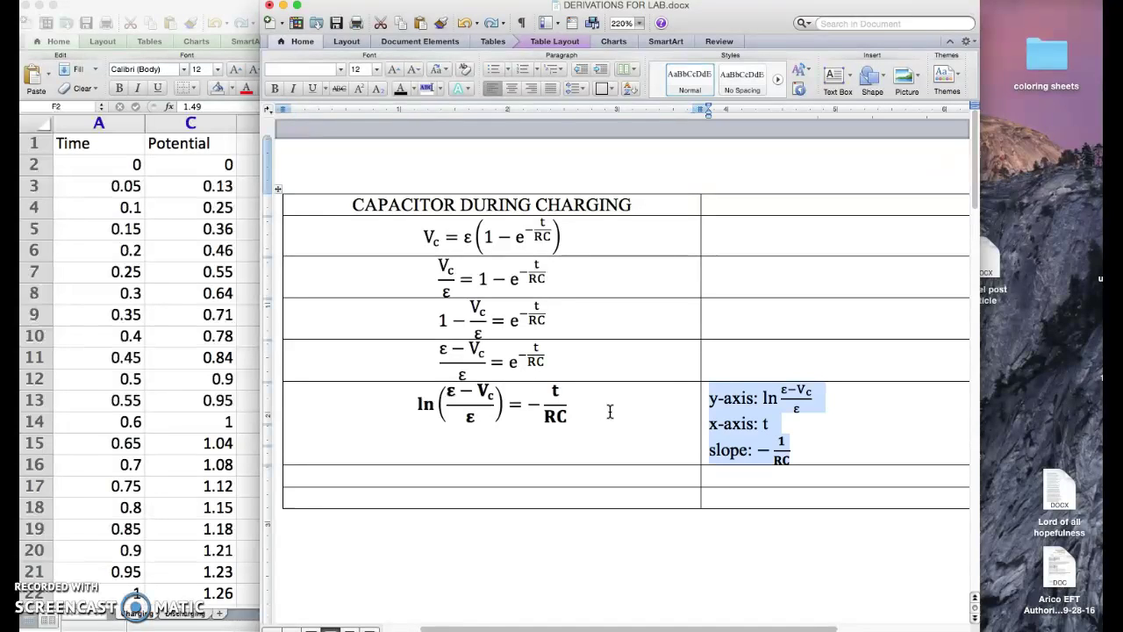
left_click(852, 450)
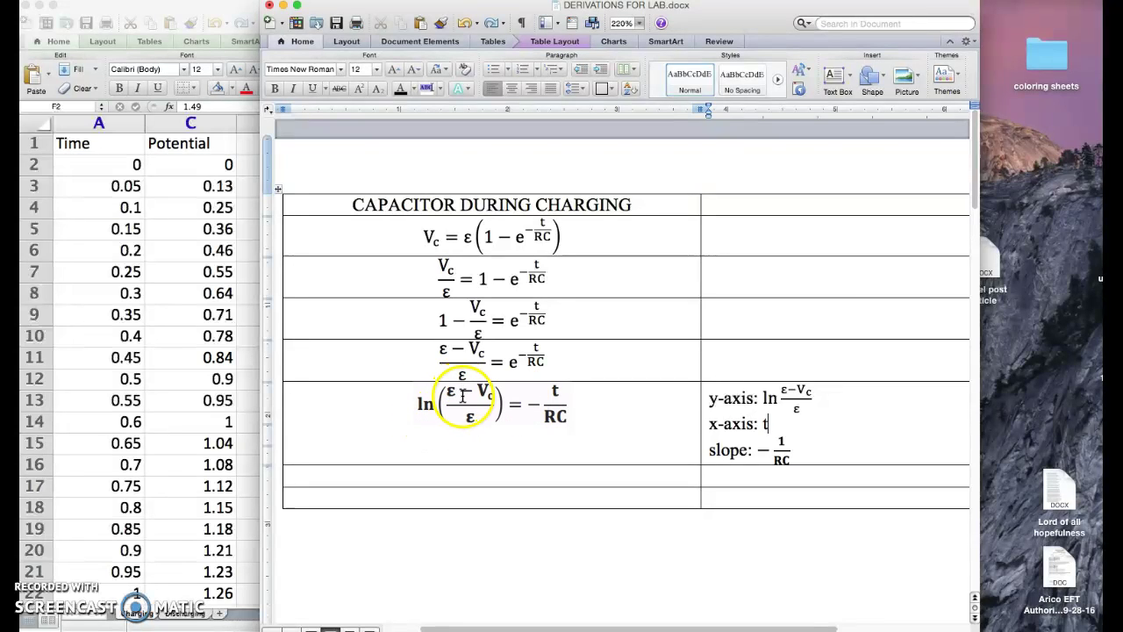
Put the expanded equation ln(ε − Vc) − ln ε = −t/RC into the row below the bold logarithmic equation.
left_click(487, 487)
type("ln(ε − Vc) − ln ε = − t/RC")
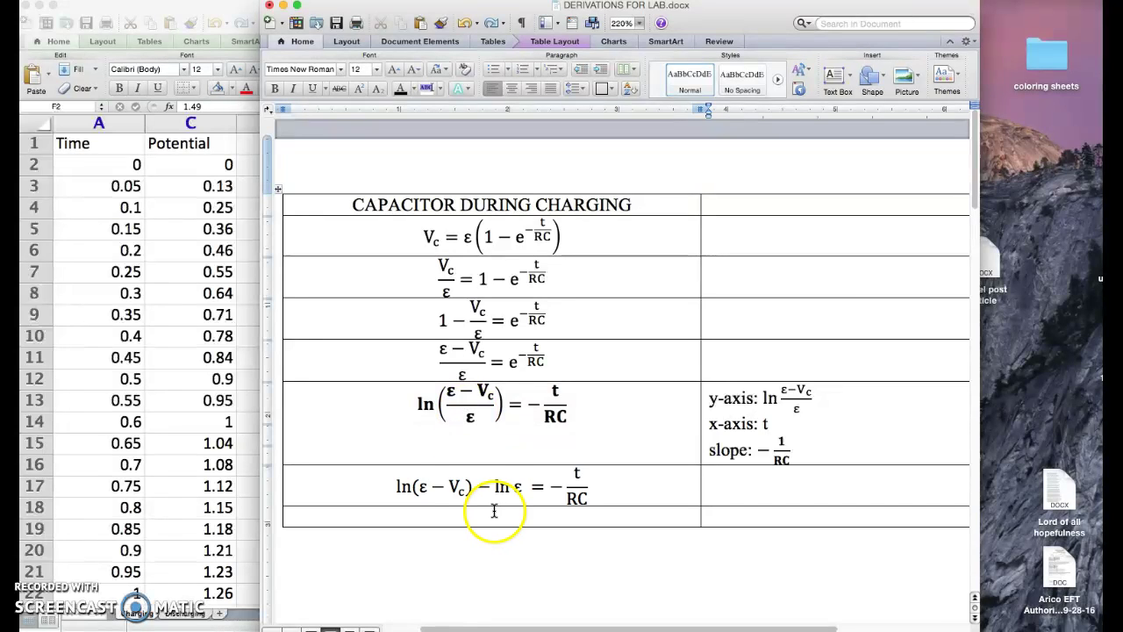
left_click(622, 496)
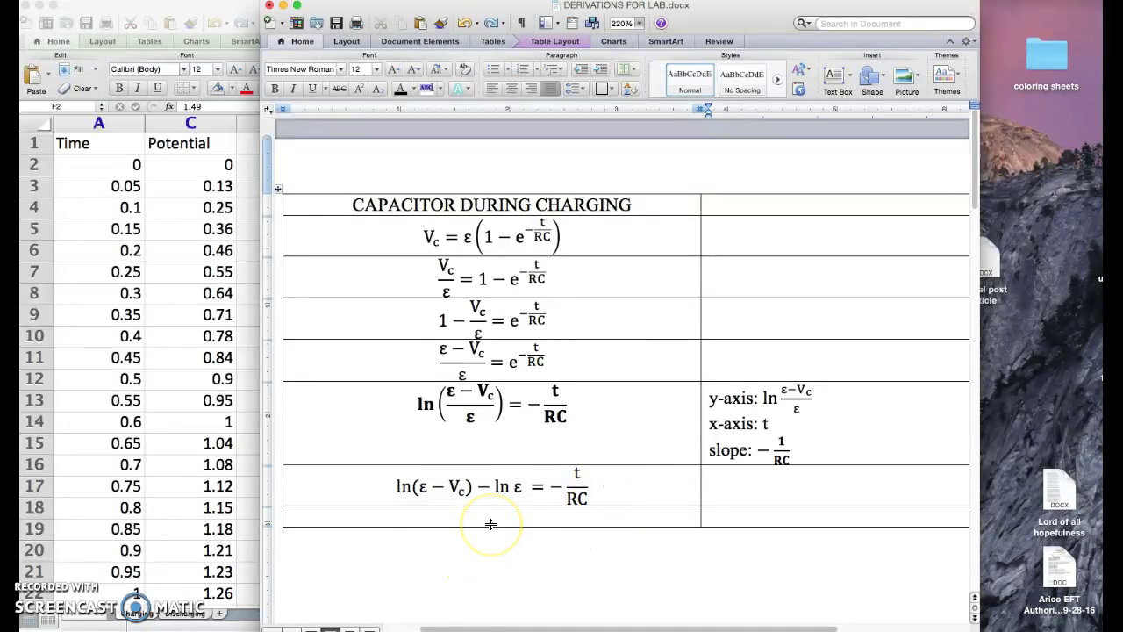
Put the bold equation ln(ε − Vc) = −t/RC + ln ε into the last row of the charging table.
key("super+v")
left_click(626, 530)
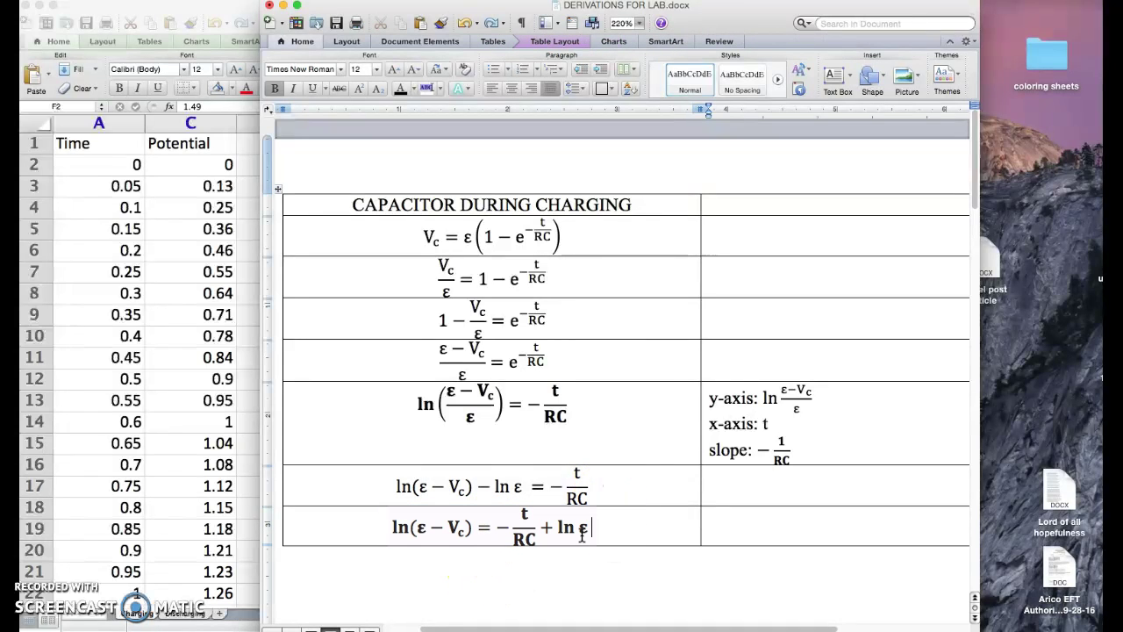
left_click(465, 530)
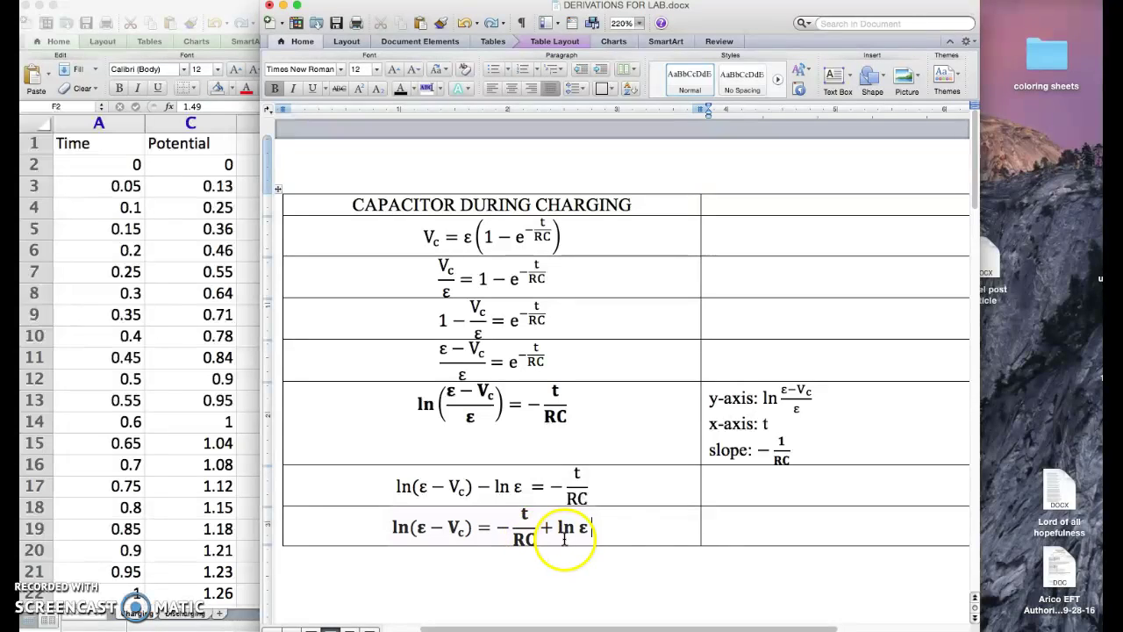
Beside the last charging equation, add plotting notes: y-axis: ln(ε − Vc), x-axis: t, slope: −1/RC, y-intercept: ln ε.
key("Tab")
type("y-axis: ln(ε − Vc) x-axis: t slope: −1/RC y-intercept: ln ε")
left_click_drag(708, 517, 834, 583)
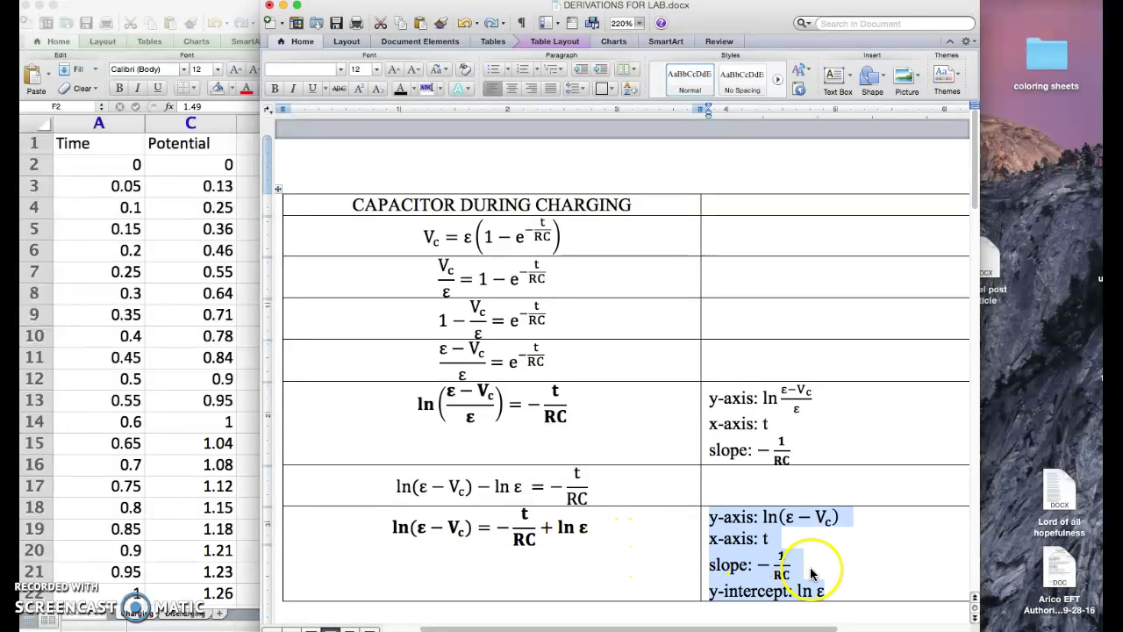
left_click(868, 581)
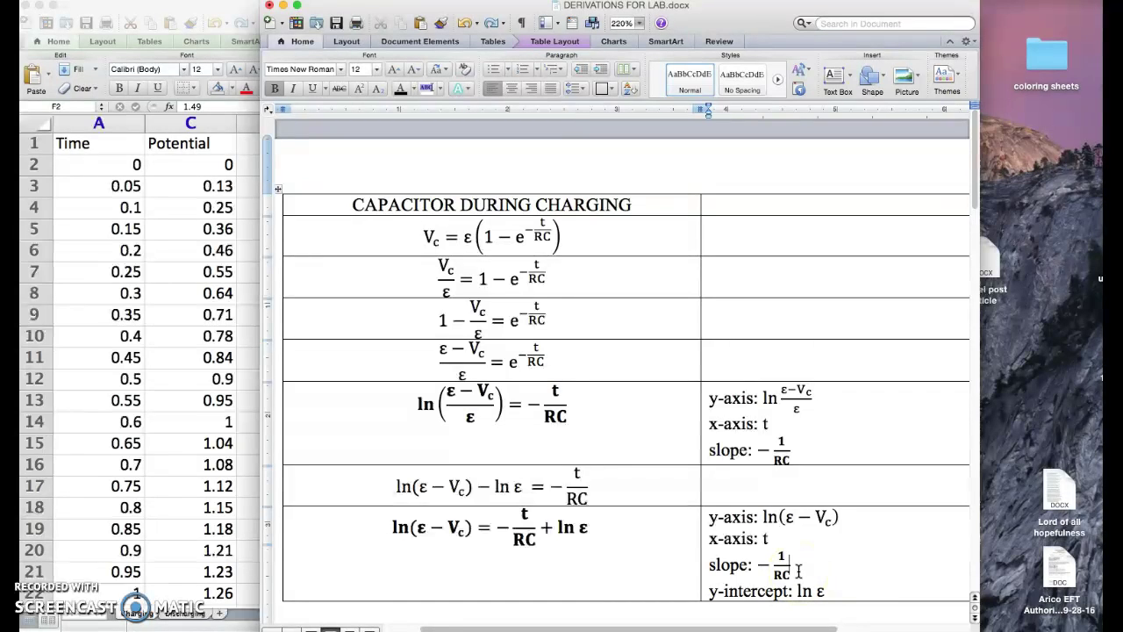
left_click(778, 524)
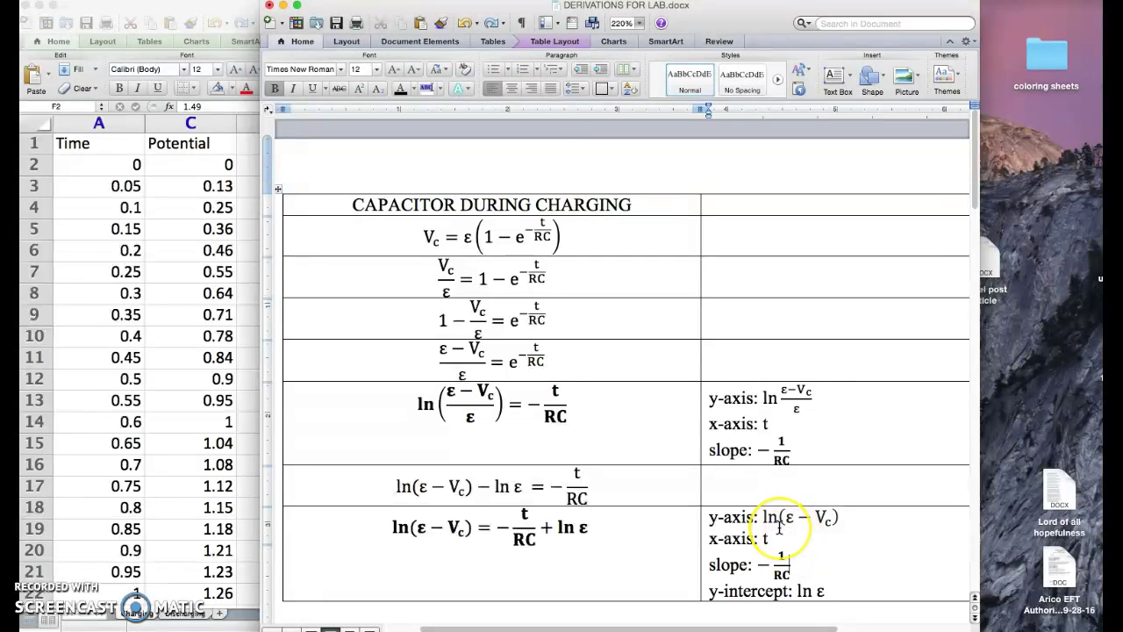
left_click(815, 538)
left_click(801, 532)
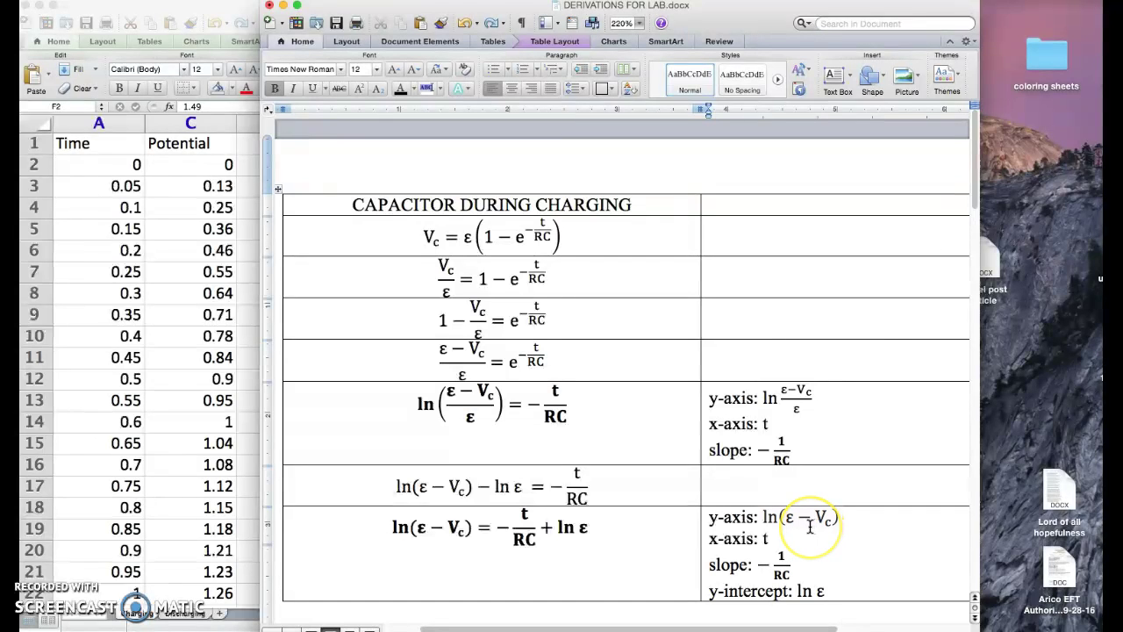
Switch to the Excel workbook and enter the heading EMF-Potential in cell D1.
left_click(240, 419)
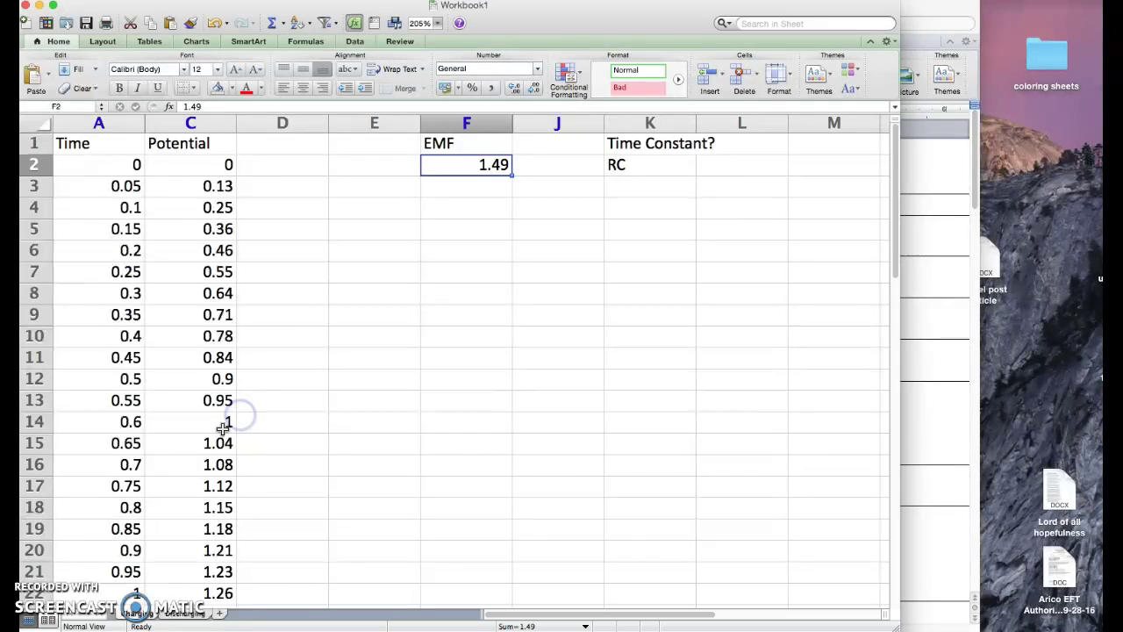
left_click(277, 144)
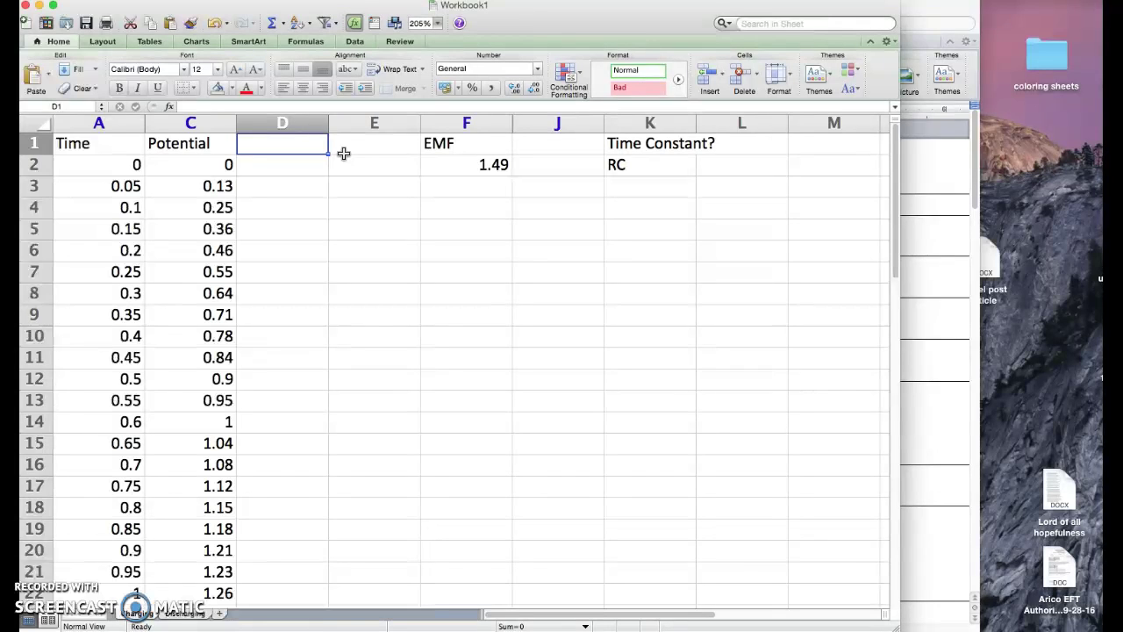
type("EMF")
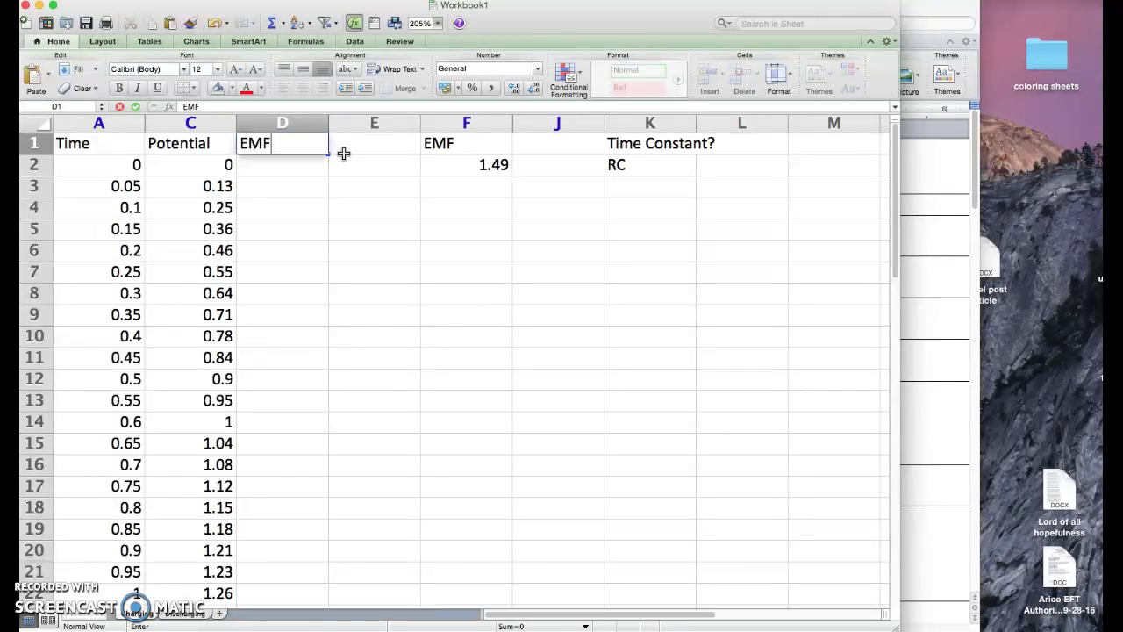
type("-")
left_click_drag(276, 150, 211, 147)
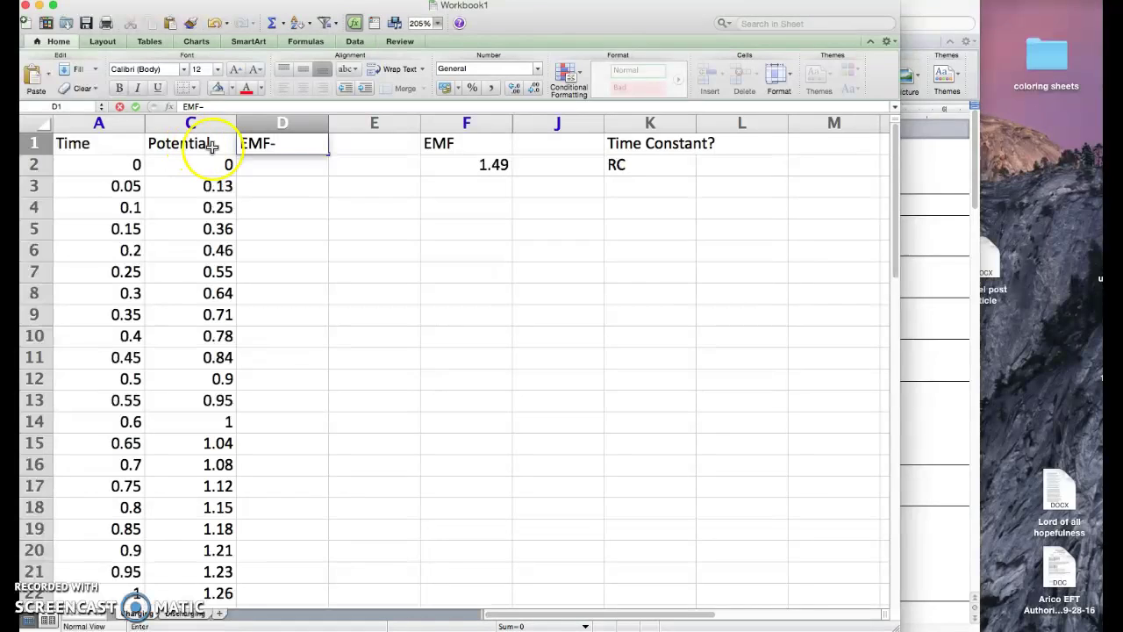
type("Potential")
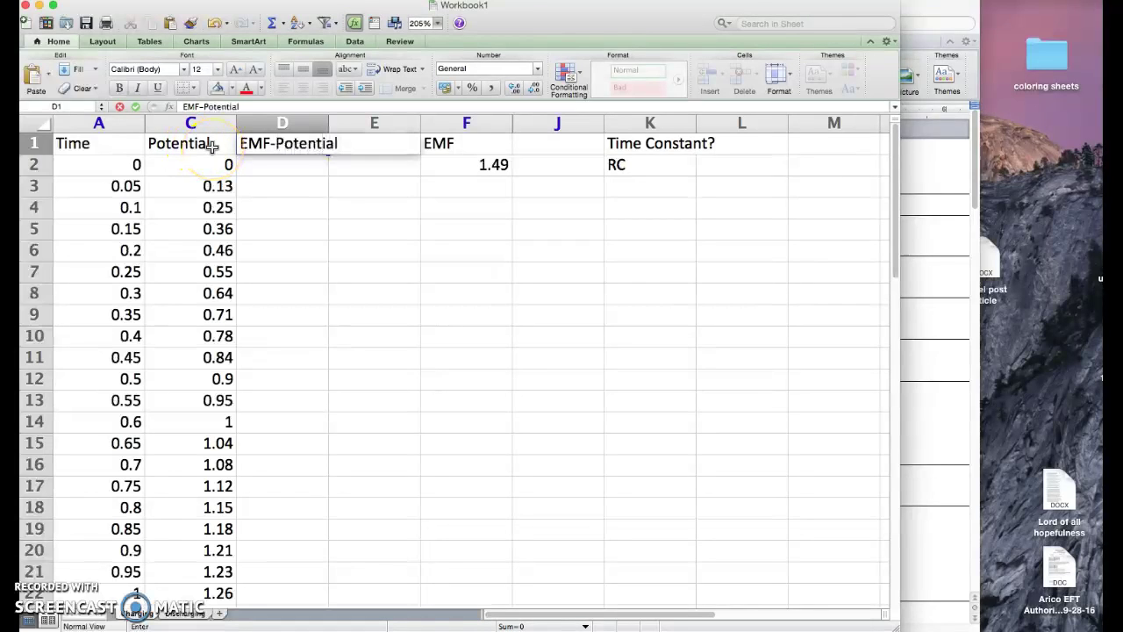
key("Return")
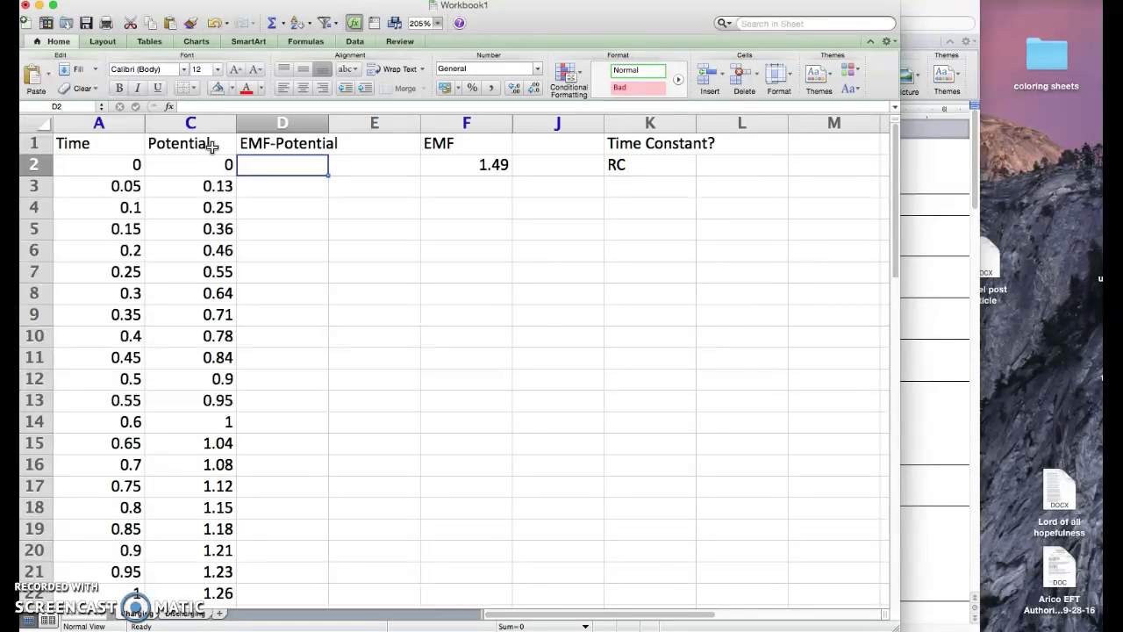
Enter the formula =1.49-C2 in cell D2 to subtract the potential from the EMF.
type("=")
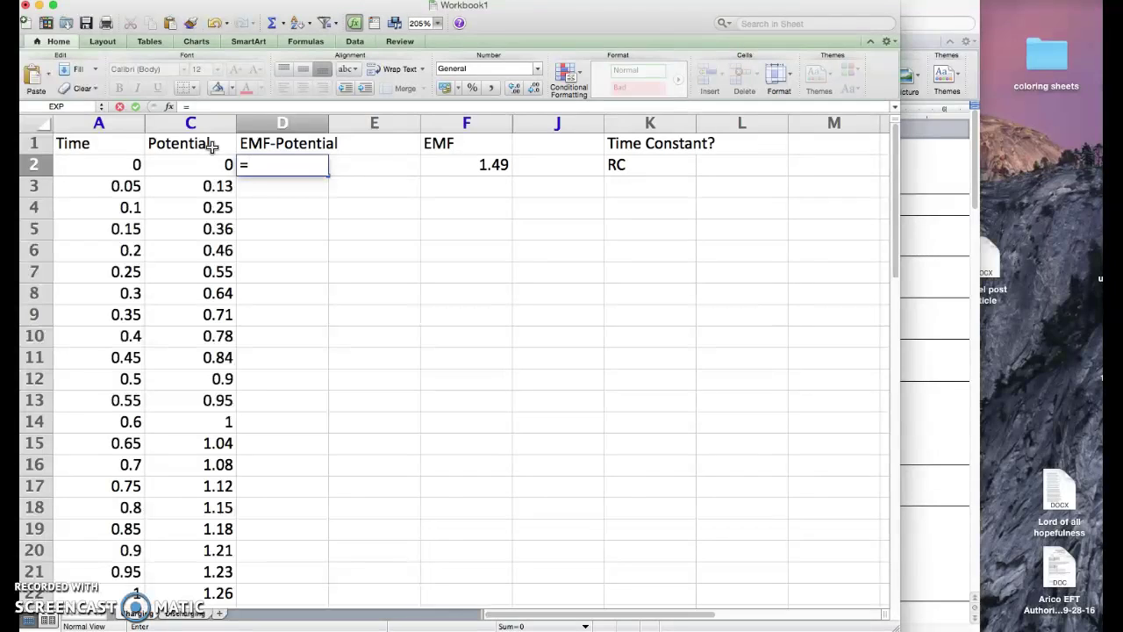
left_click(497, 167)
left_click(464, 219)
left_click(481, 172)
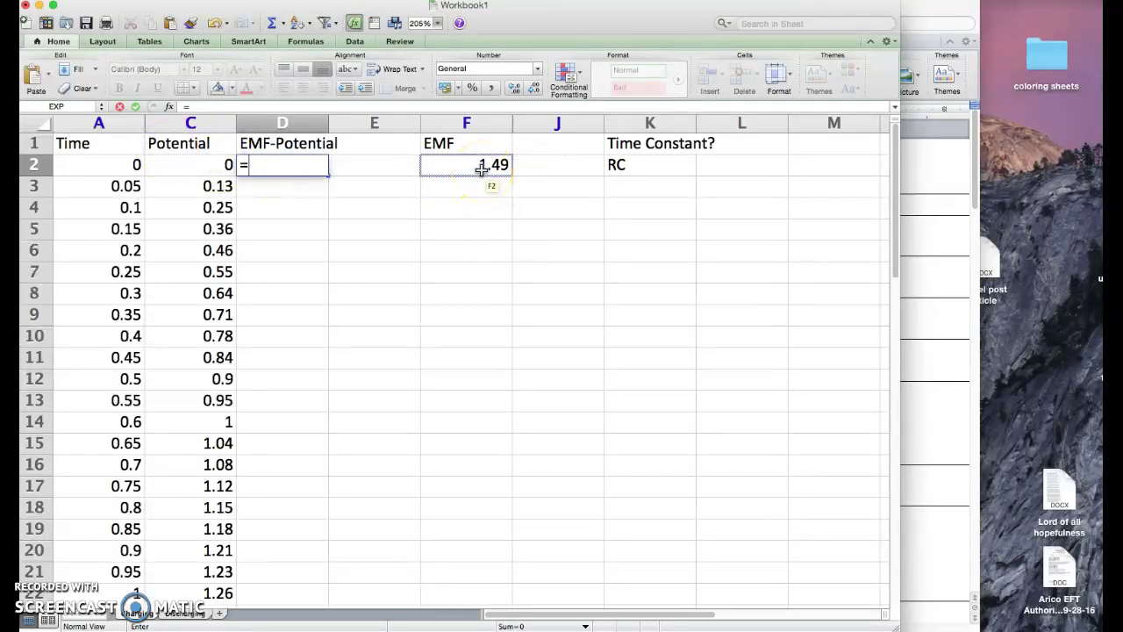
left_click(443, 304)
type("1.49-")
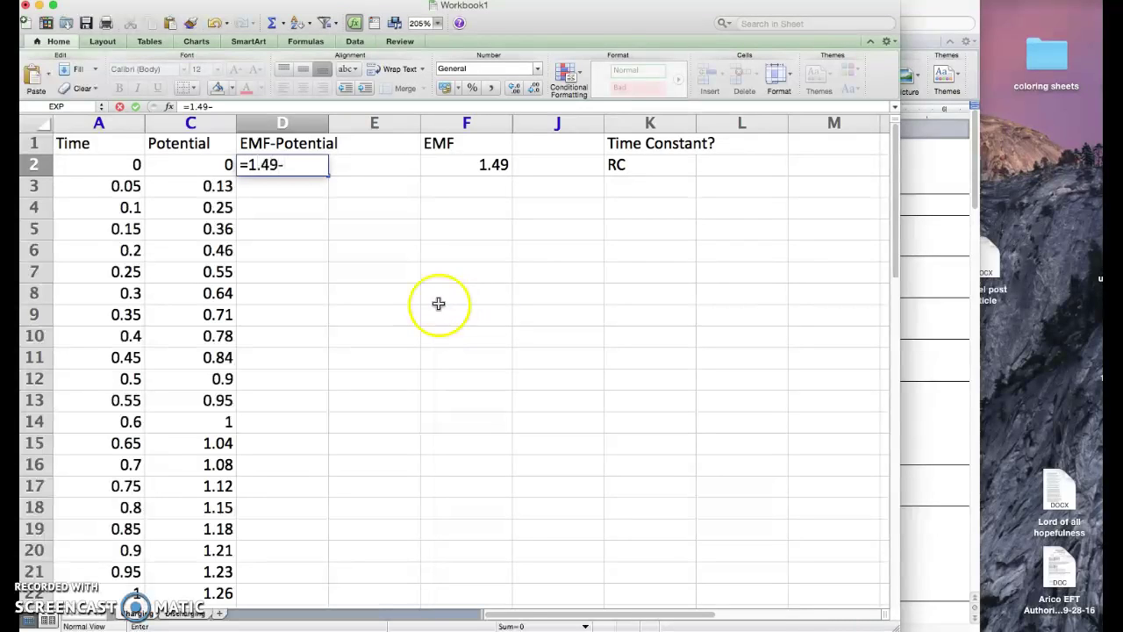
left_click(224, 165)
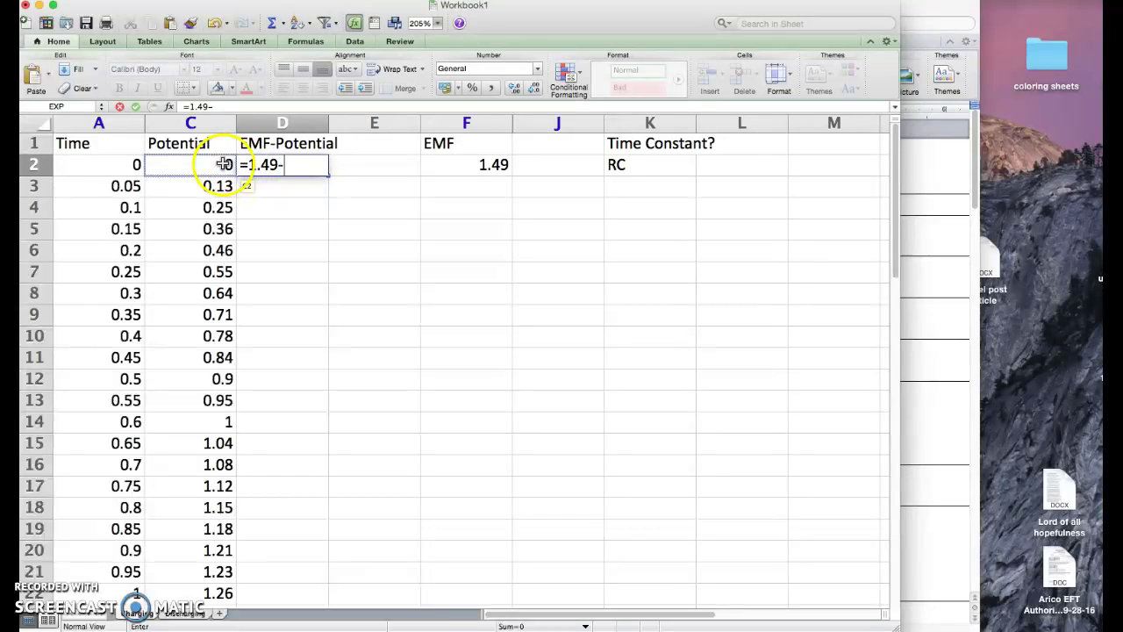
key("Return")
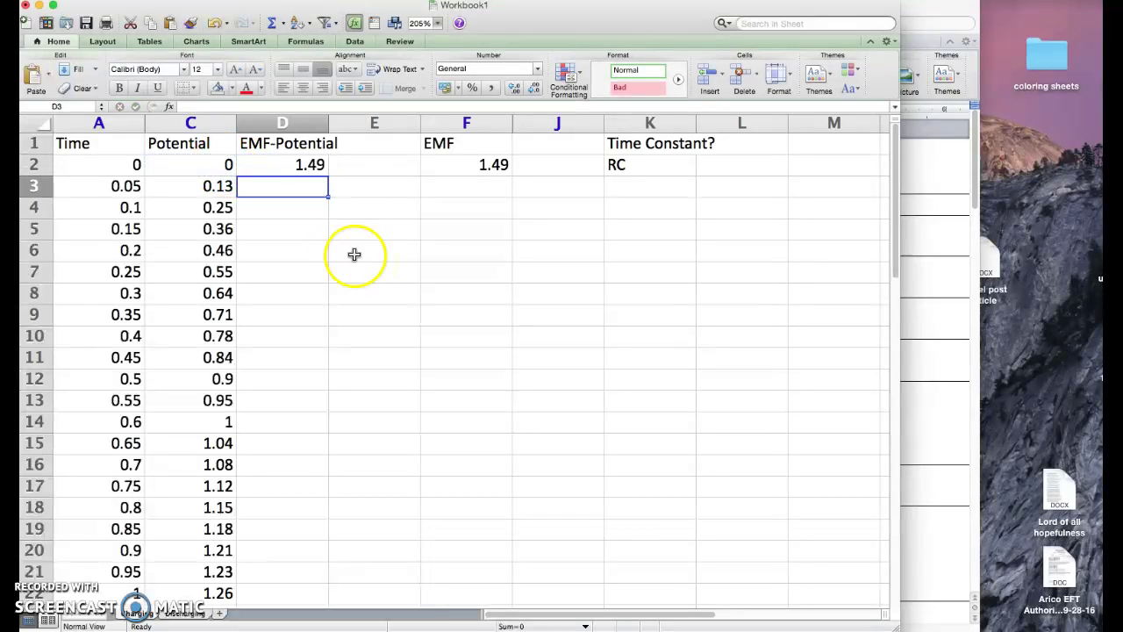
Fill the subtraction formula from D2 down to row 50.
left_click(315, 164)
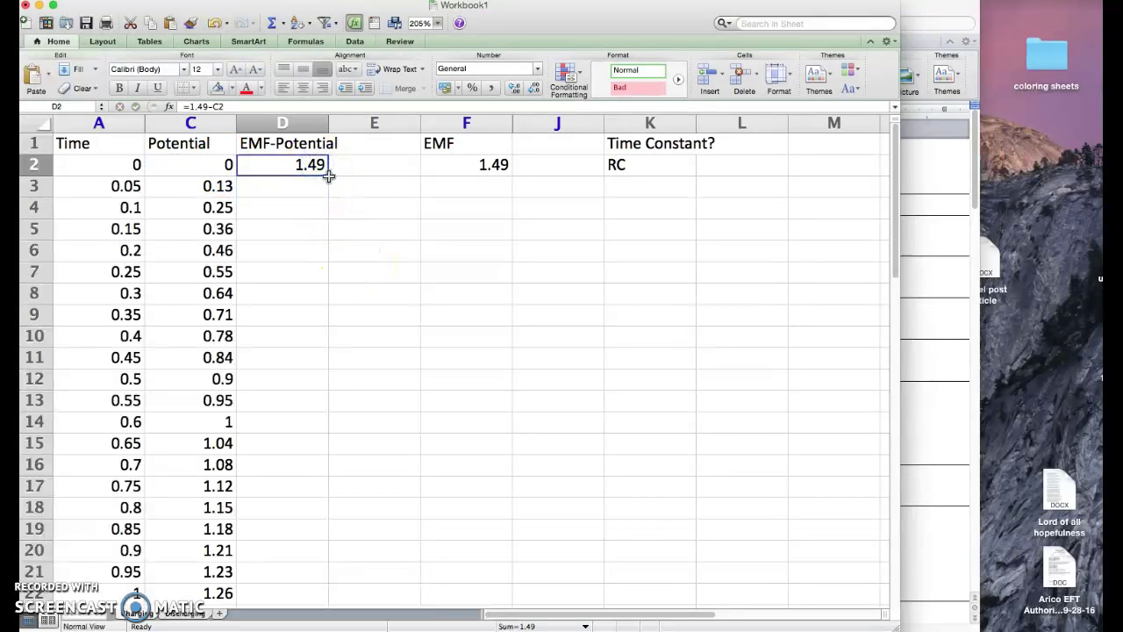
left_click_drag(330, 177, 316, 471)
scroll(418, 421, "up", 15)
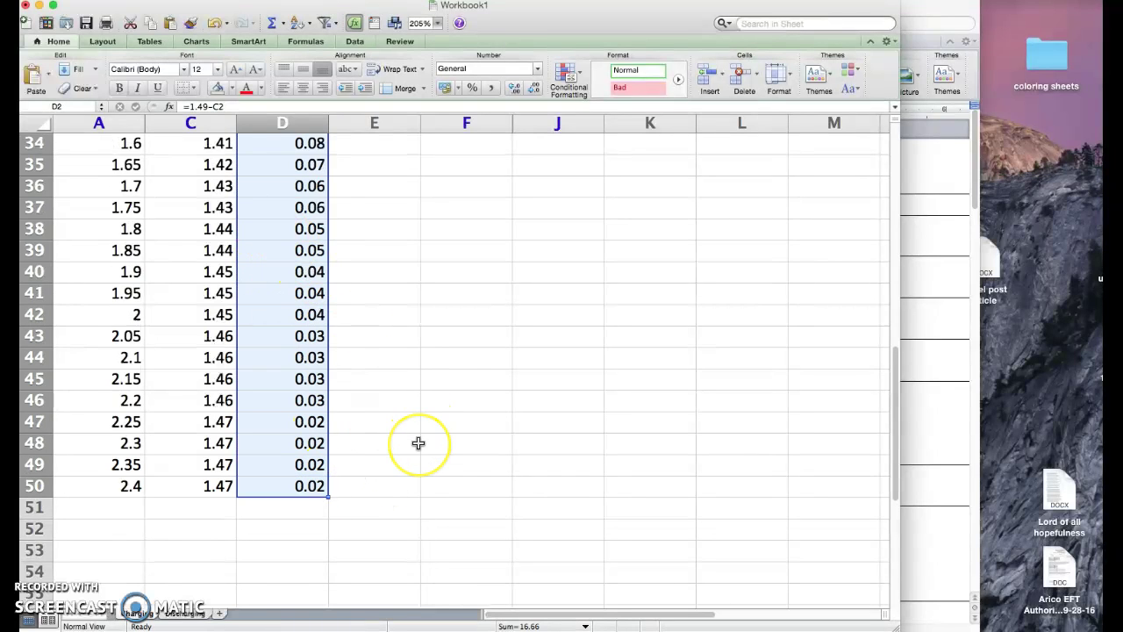
Enter the heading ln(EMF-V) in cell E1.
left_click(372, 144)
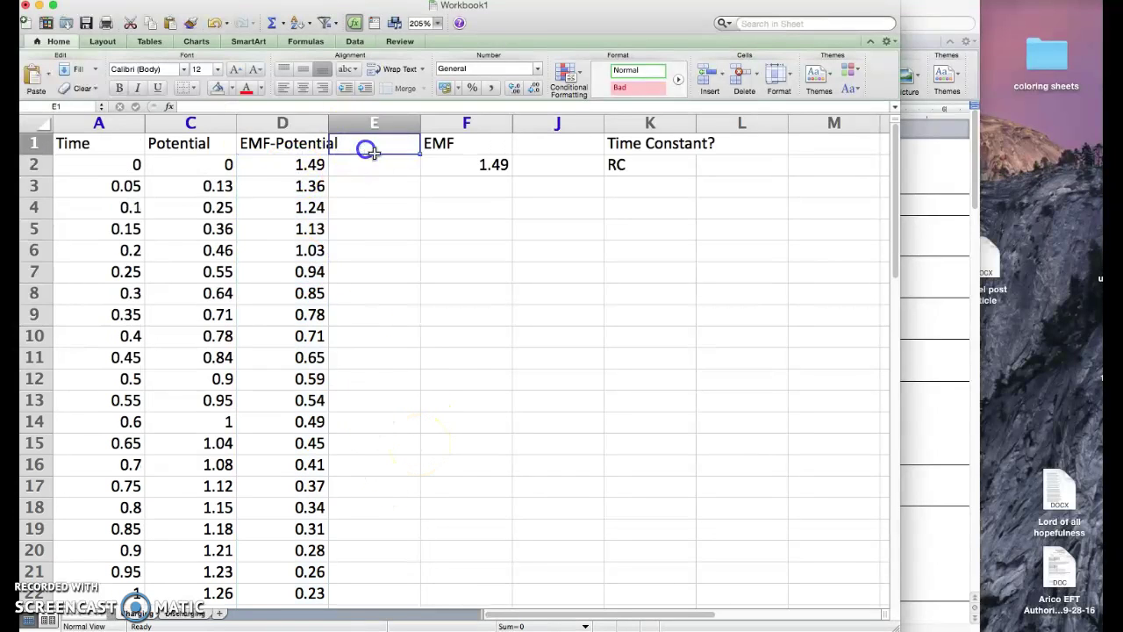
key("ctrl+u")
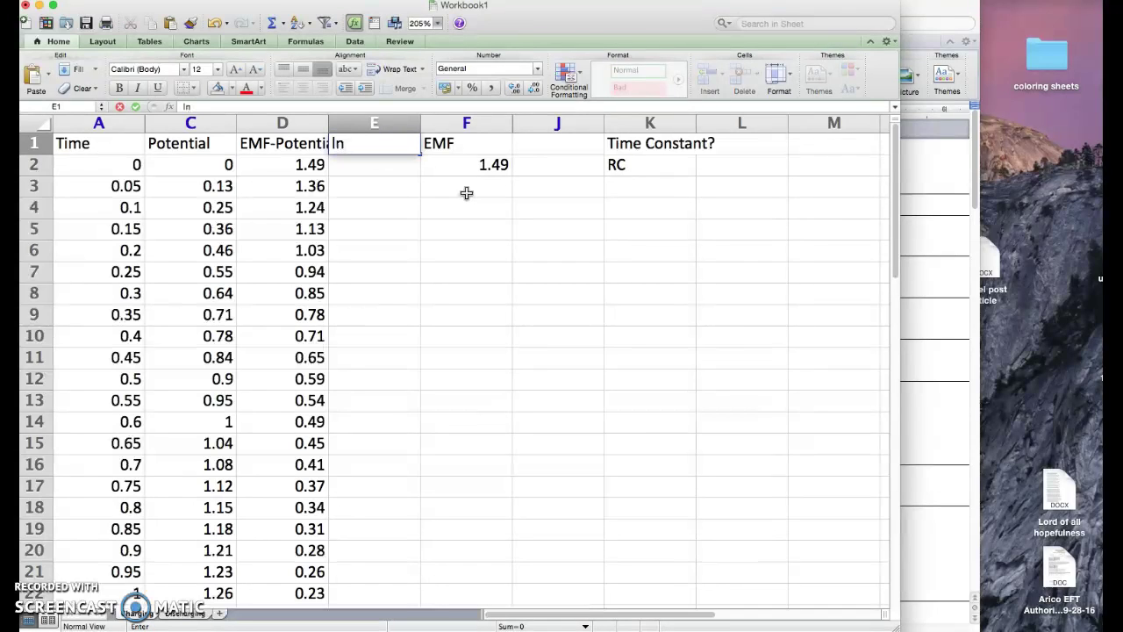
type("ln(EMF-V)")
key("Return")
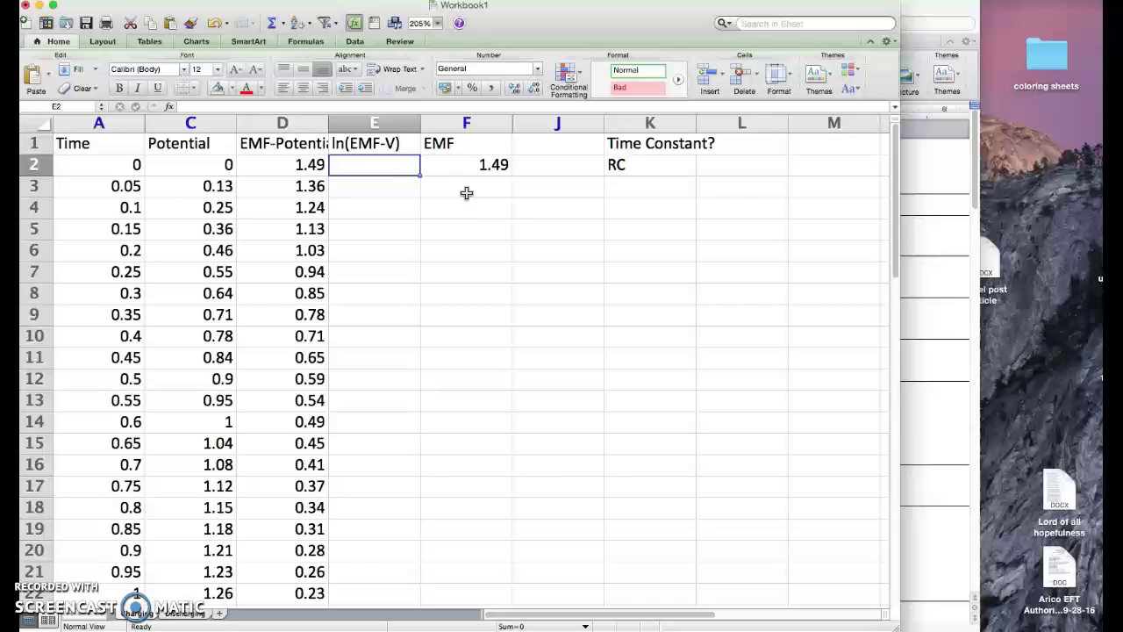
Shorten the heading in cell D1 to EMF-V.
left_click(311, 143)
left_click(255, 106)
key("BackSpace")
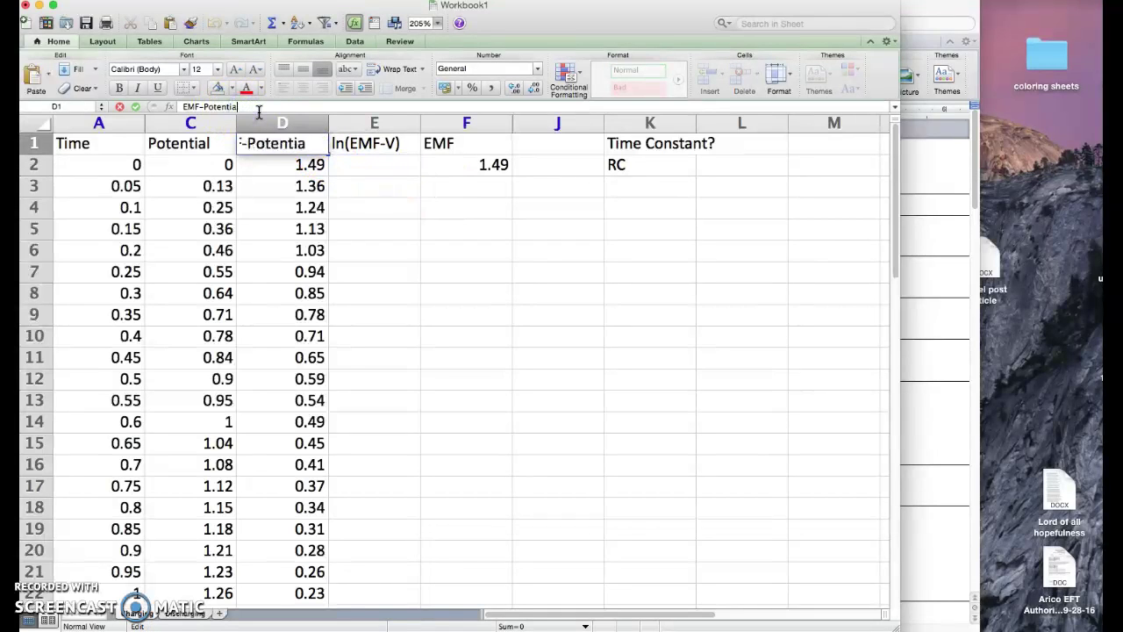
key("BackSpace")
type("V")
key("Return")
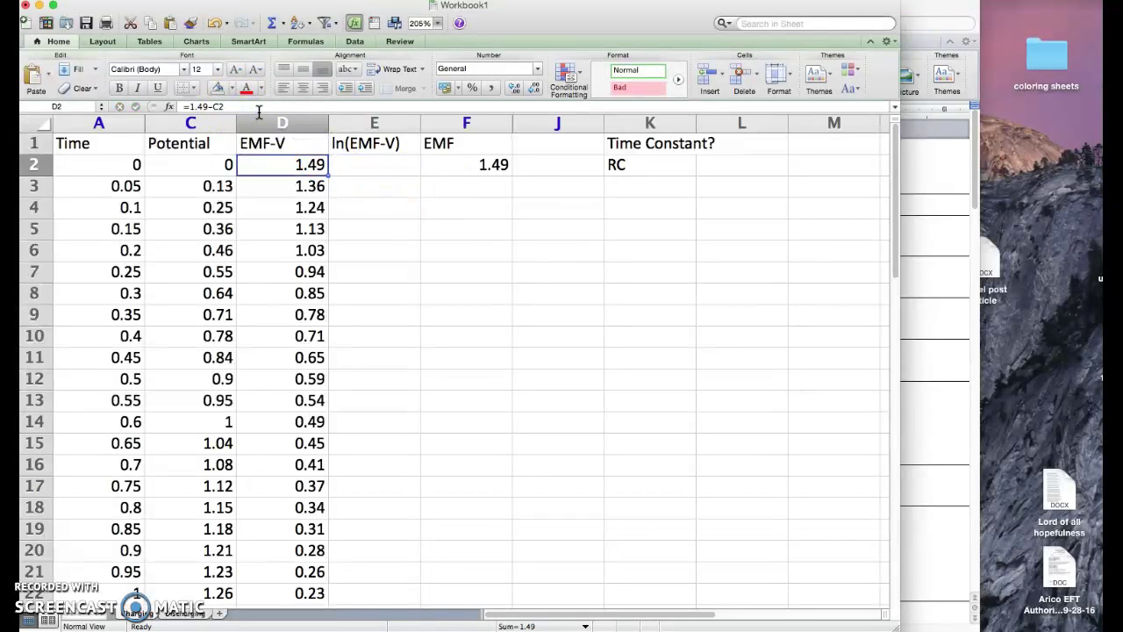
Enter the formula =LN(D2) in cell E2 to take the natural logarithm of the EMF-V value.
left_click(386, 164)
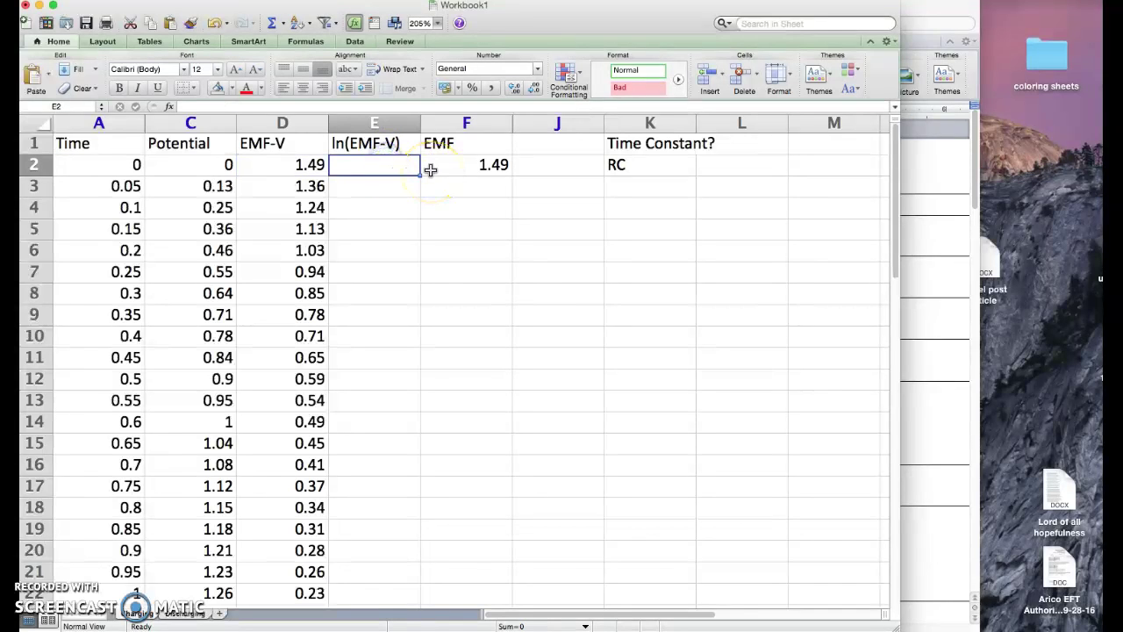
type("=l")
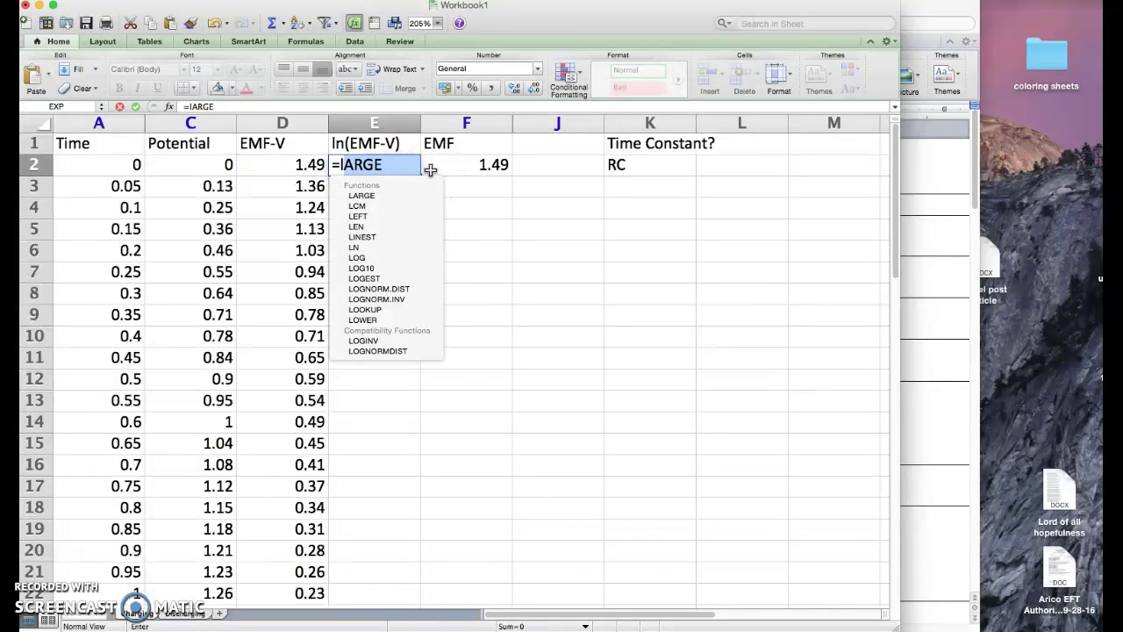
type("n(")
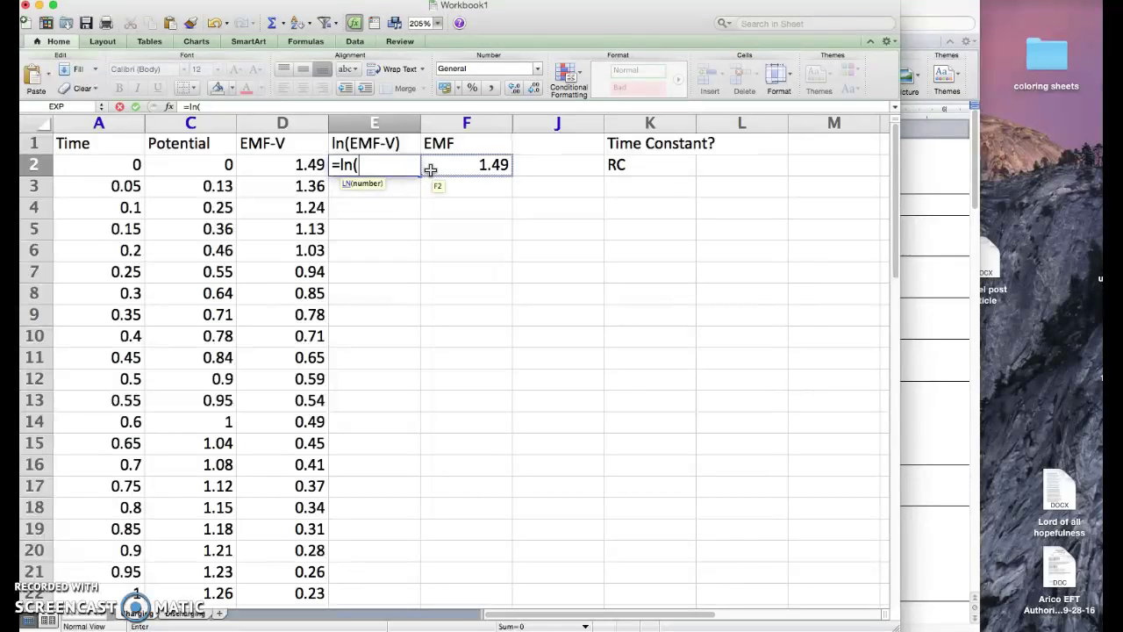
left_click(302, 164)
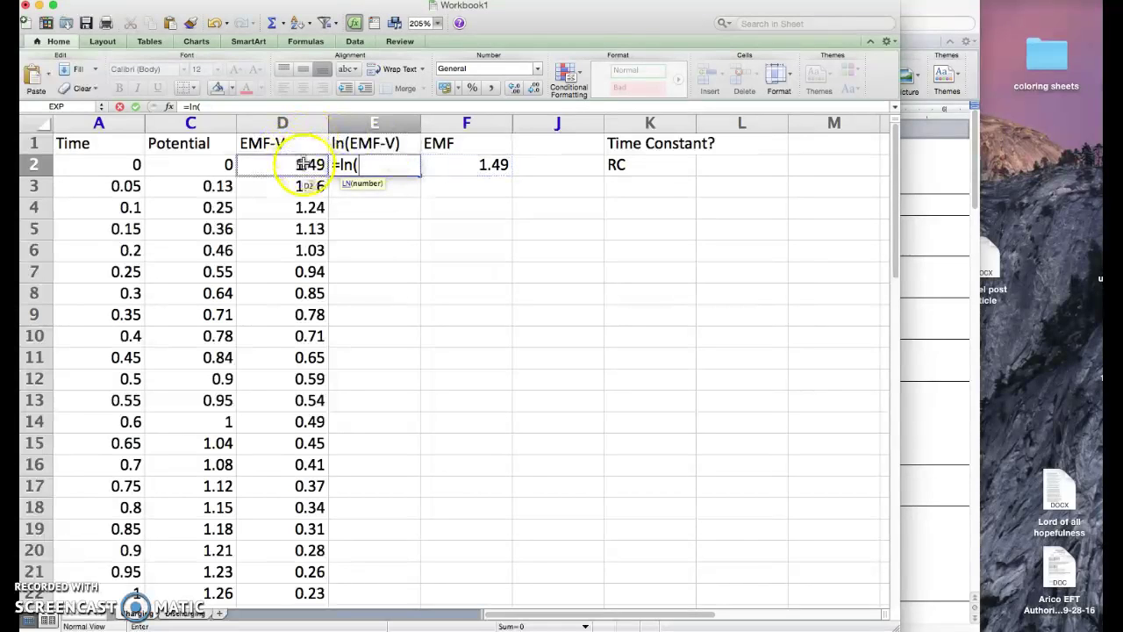
key("Return")
Fill the natural logarithm formula from E2 down through the remaining data rows.
left_click(386, 164)
left_click_drag(420, 175, 421, 450)
scroll(454, 477, "up", 10)
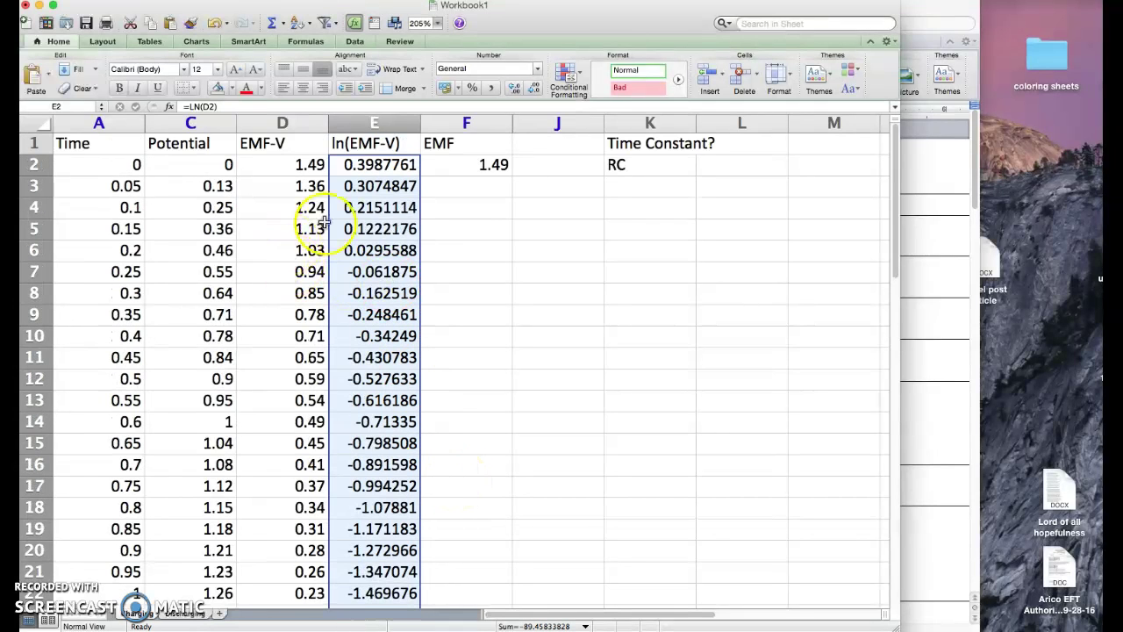
Insert a Marked Scatter chart of ln(EMF-V) against Time from columns E and A.
left_click(494, 254)
left_click(375, 122)
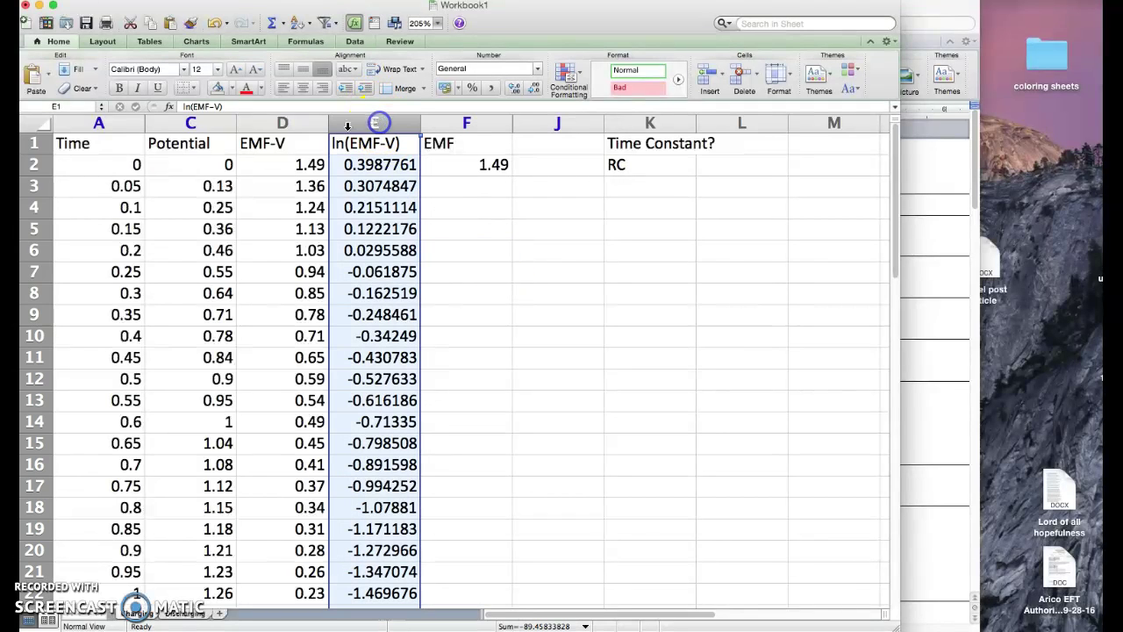
left_click(93, 122, "super")
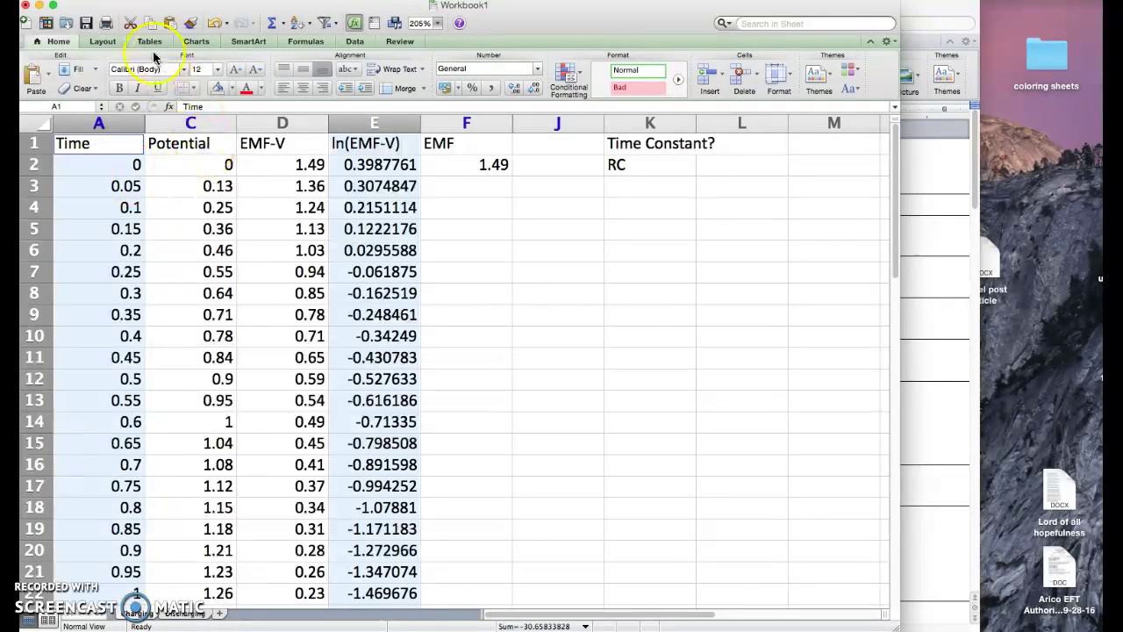
left_click(200, 0)
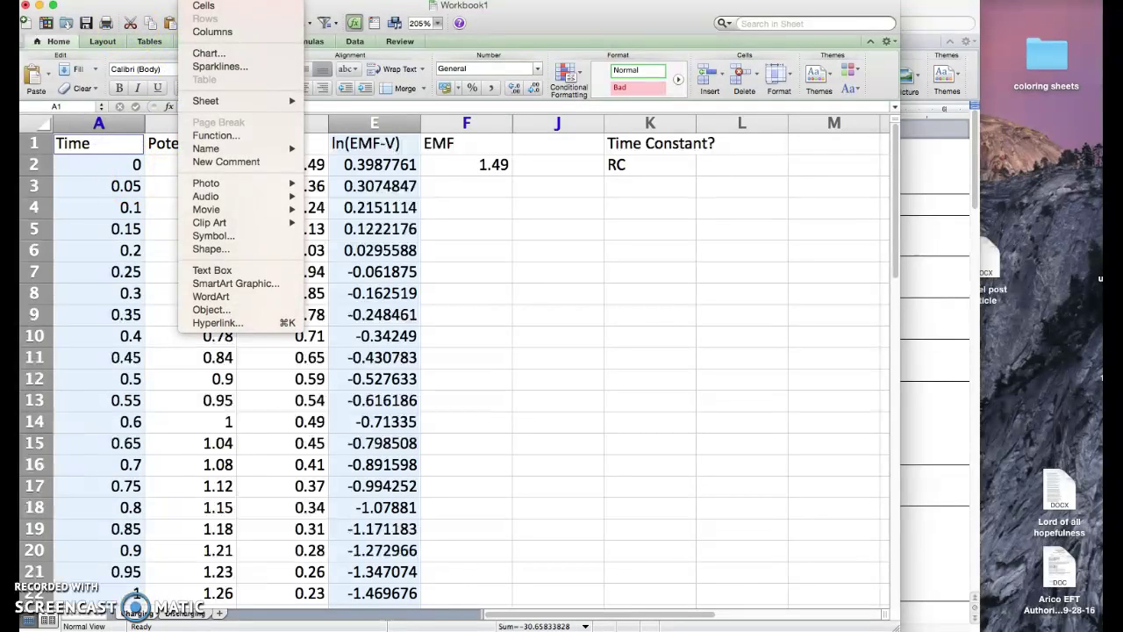
key("Escape")
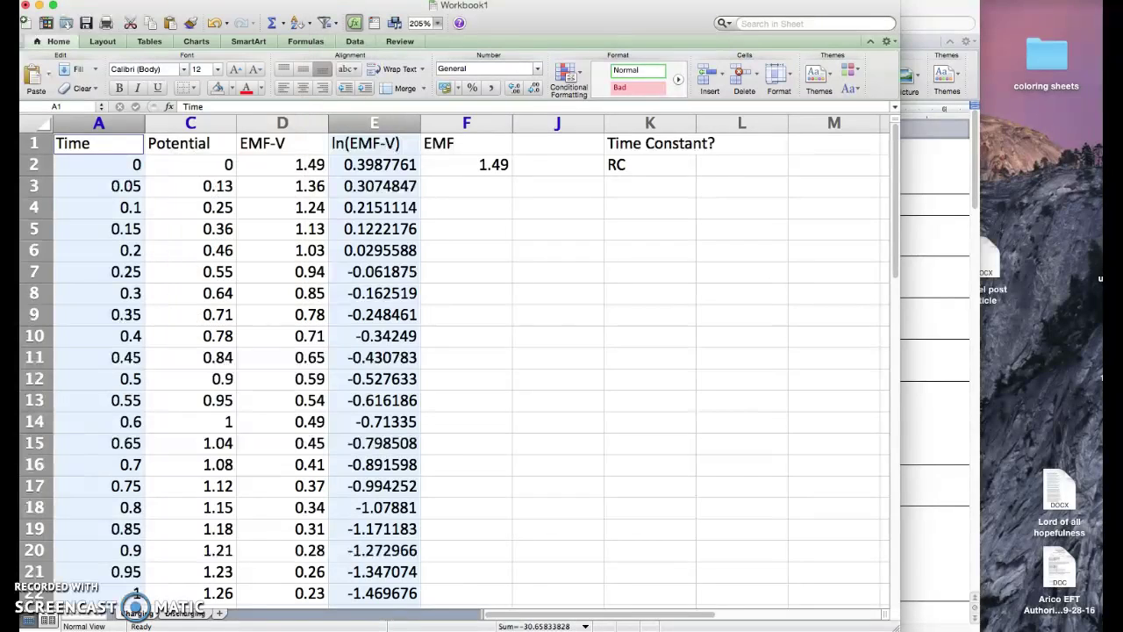
left_click(197, 42)
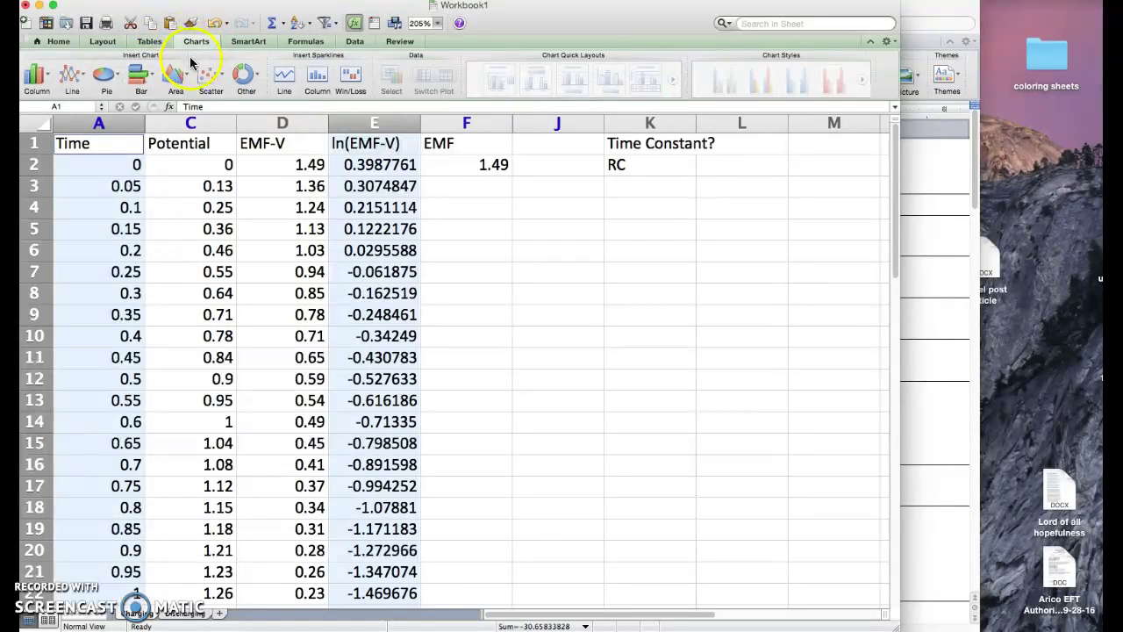
left_click(210, 75)
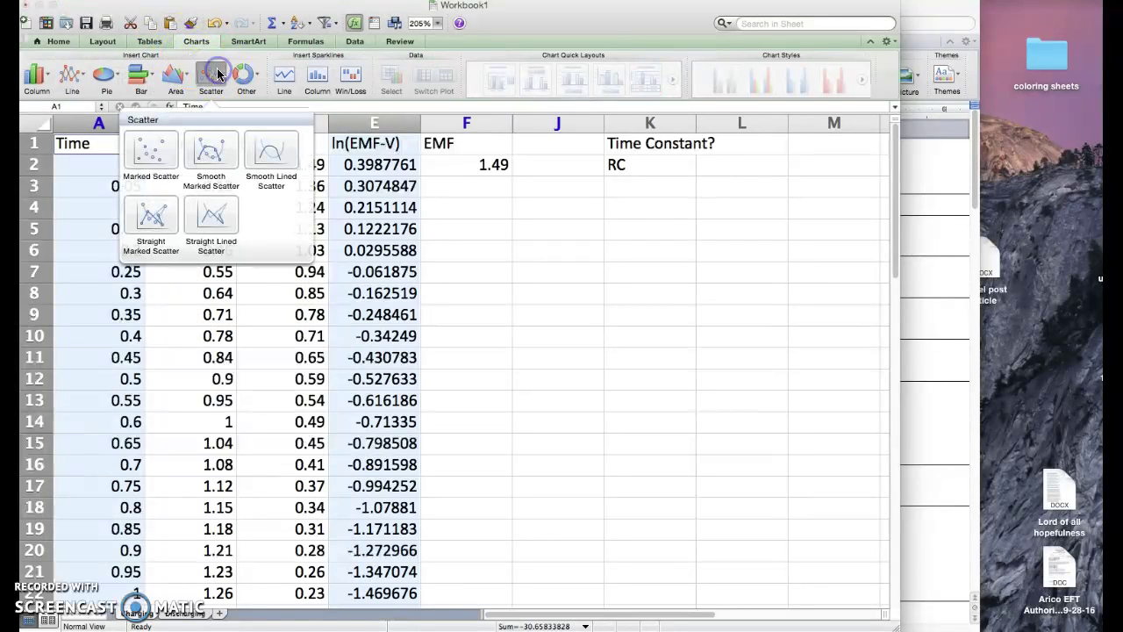
left_click(153, 156)
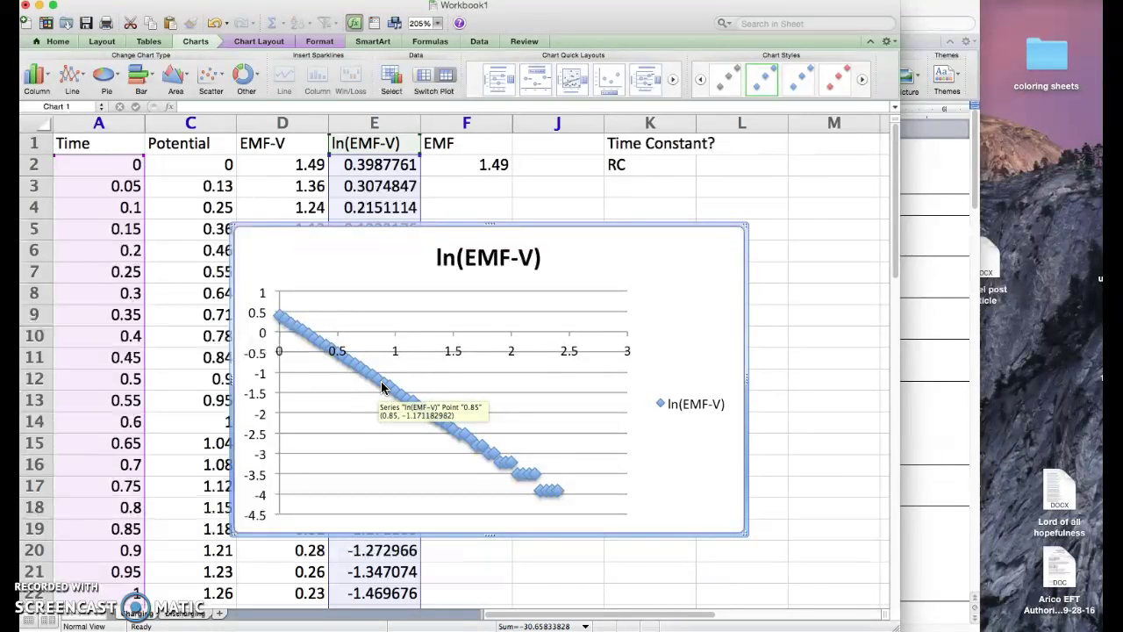
left_click(505, 392)
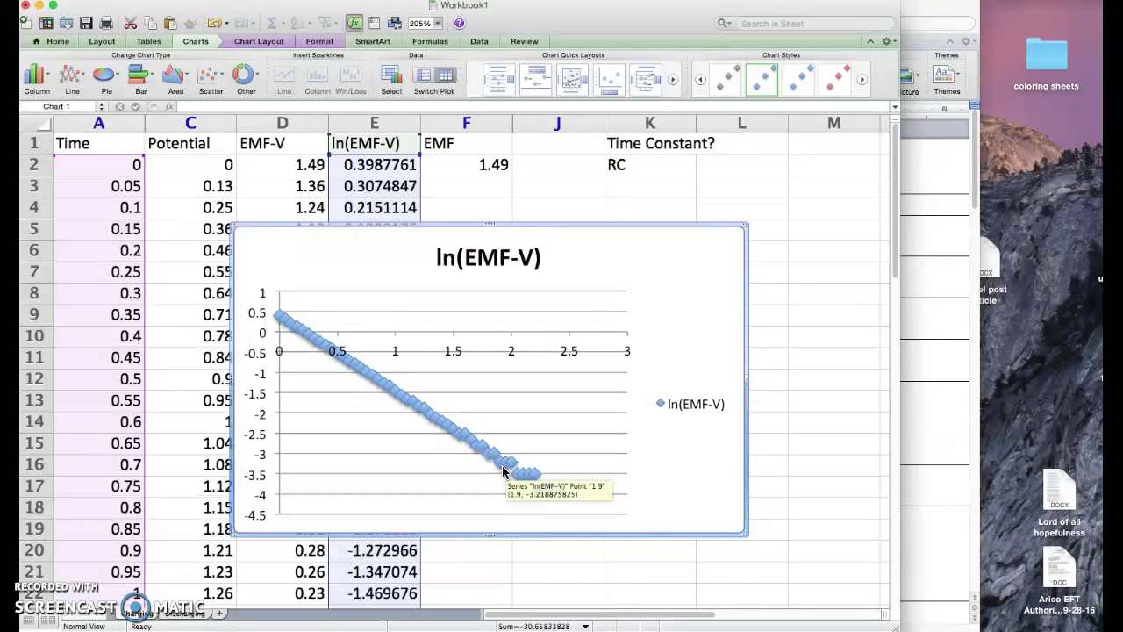
mouse_move(503, 471)
left_mouse_down()
mouse_move(569, 510)
mouse_move(549, 481)
mouse_move(524, 496)
mouse_move(536, 492)
left_mouse_up()
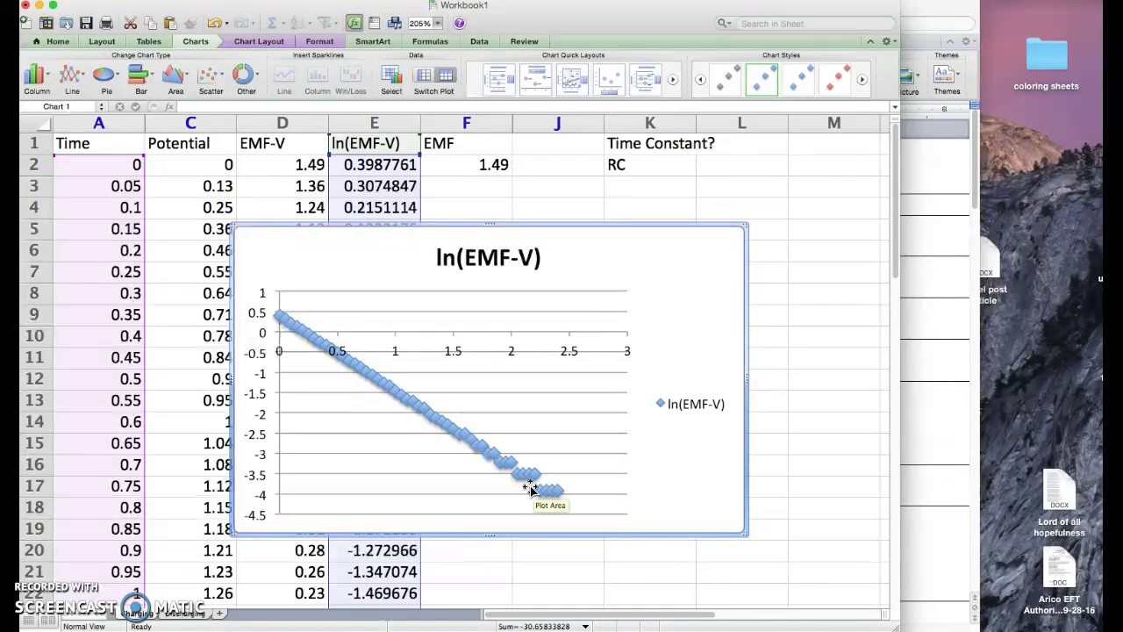
mouse_move(530, 488)
left_mouse_down()
mouse_move(572, 517)
mouse_move(554, 502)
left_mouse_up()
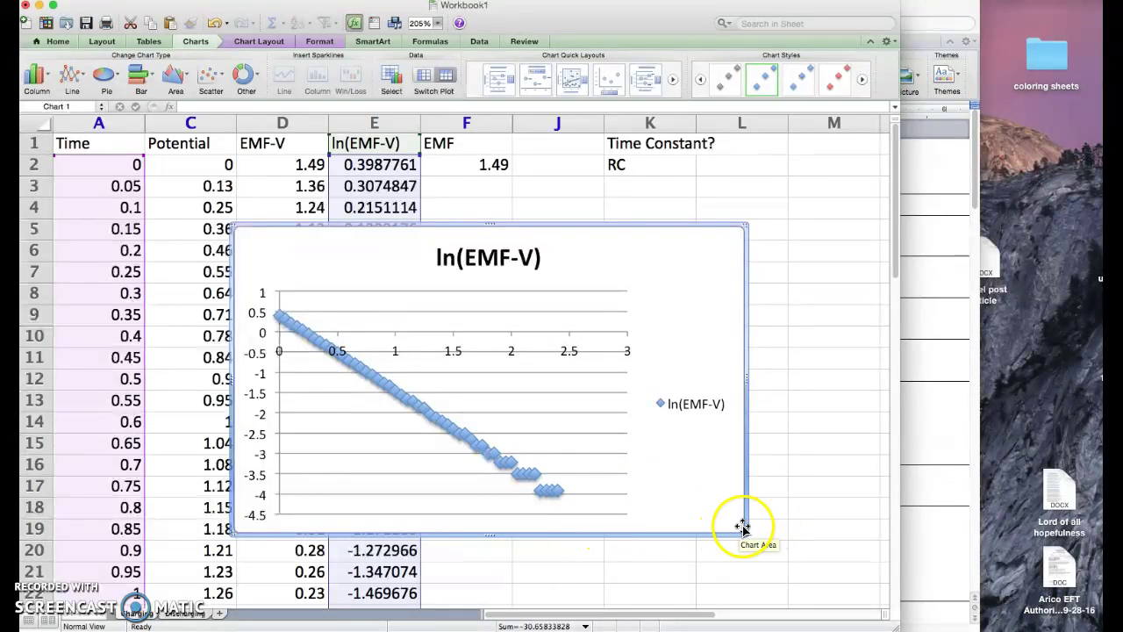
mouse_move(534, 492)
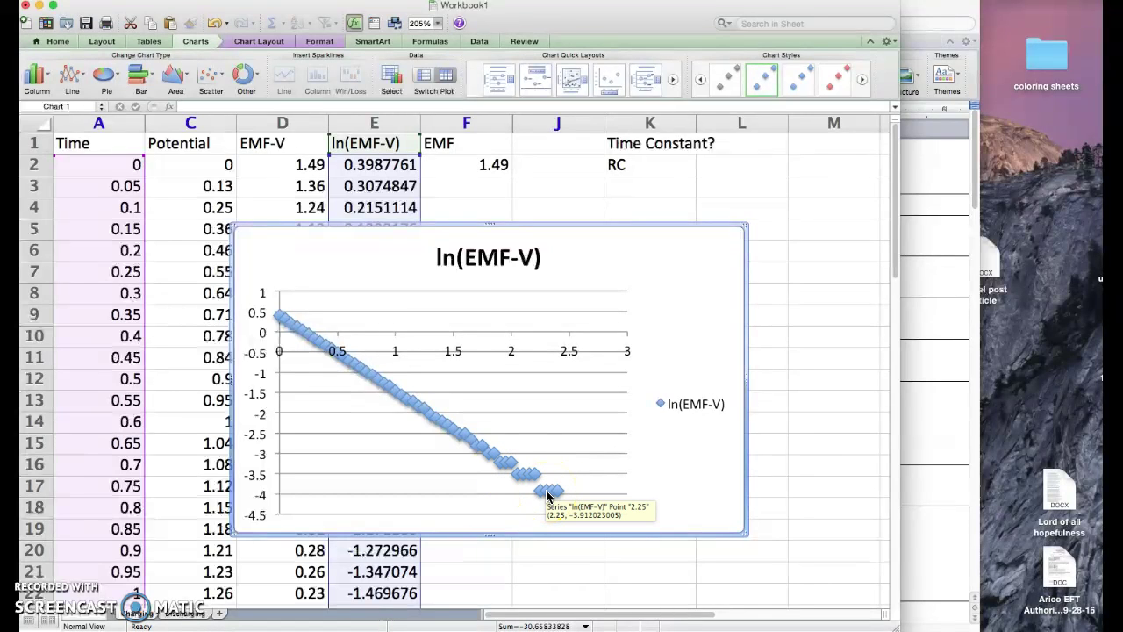
left_click_drag(547, 496, 502, 472)
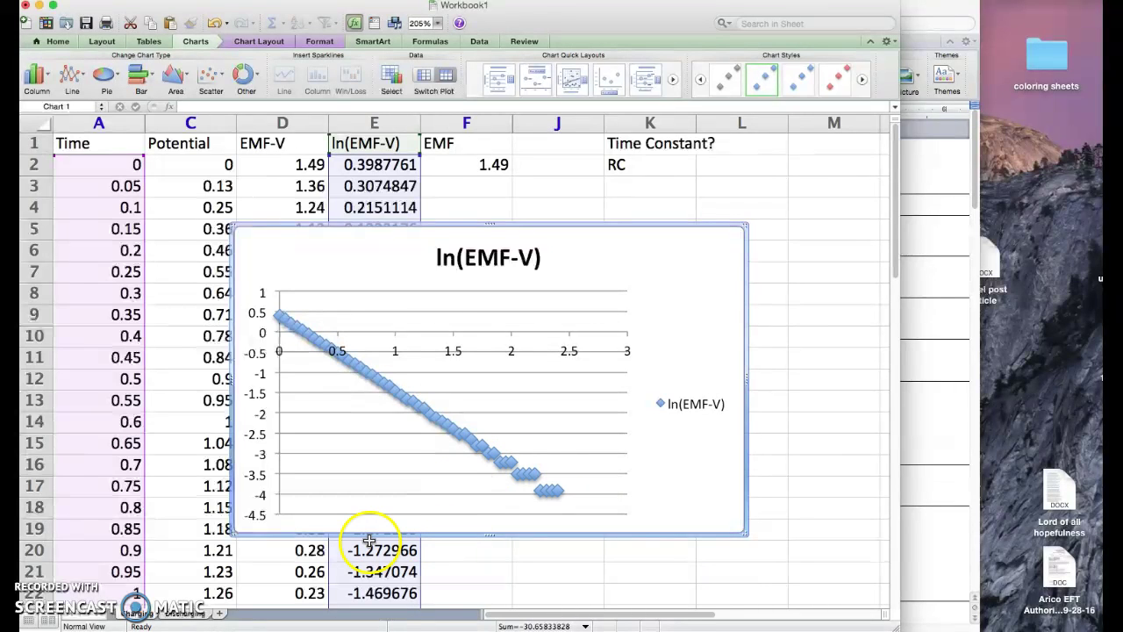
Delete the tail of the data in rows 37 to 50, covering times 1.75 to 2.4.
scroll(373, 535, "down", 10)
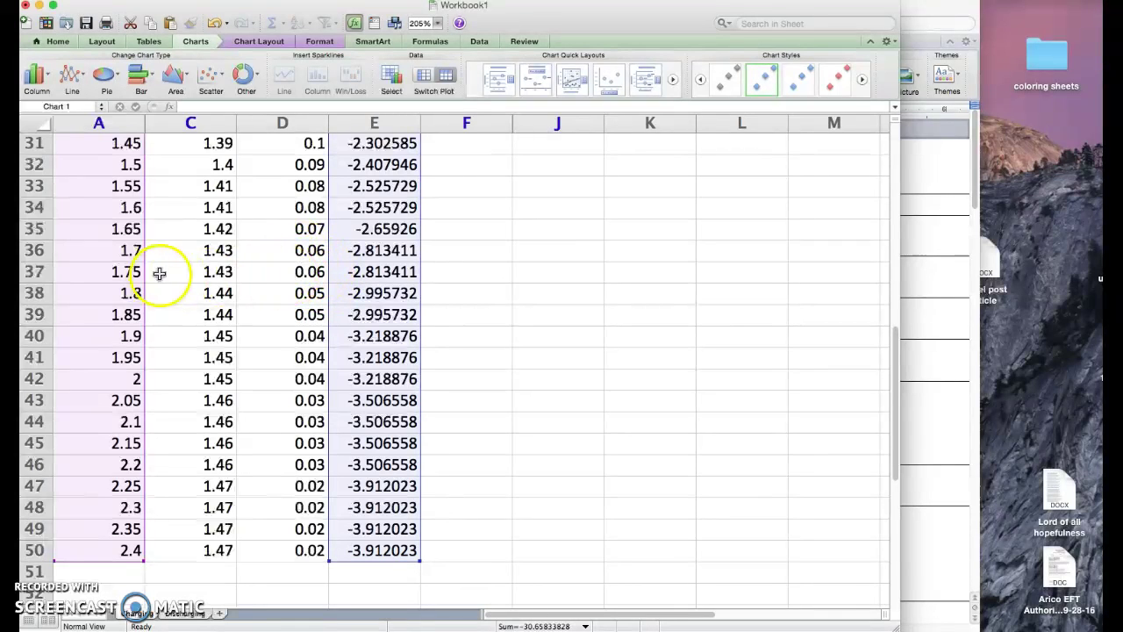
left_click(70, 272)
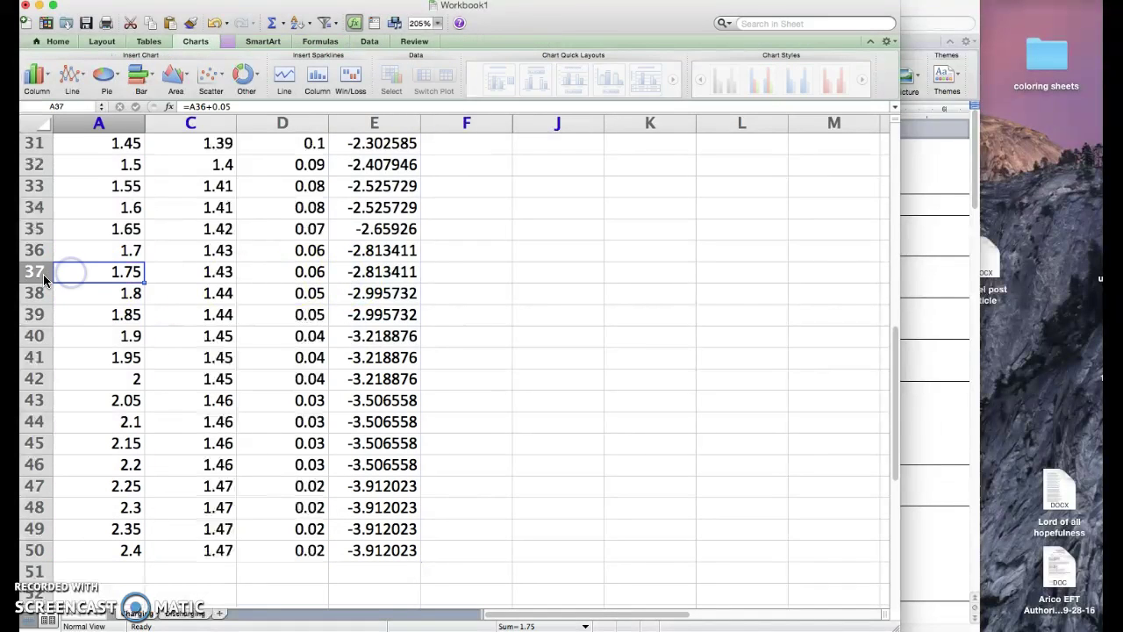
left_click_drag(45, 272, 26, 550)
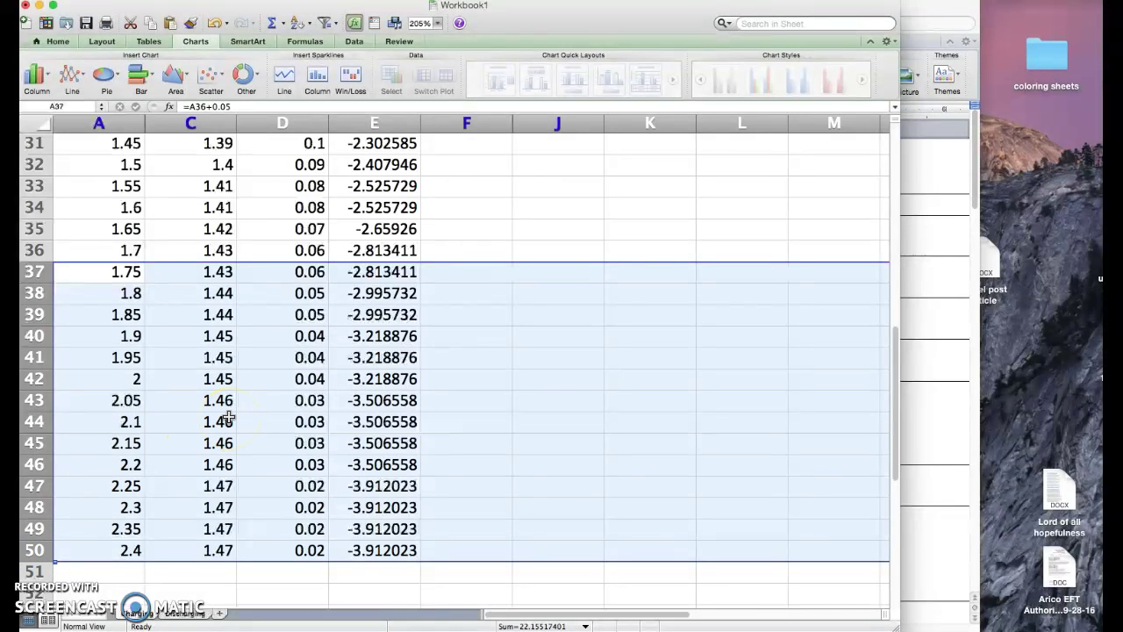
key("Delete")
left_click(463, 246)
scroll(463, 243, "up", 6)
scroll(463, 243, "up", 4)
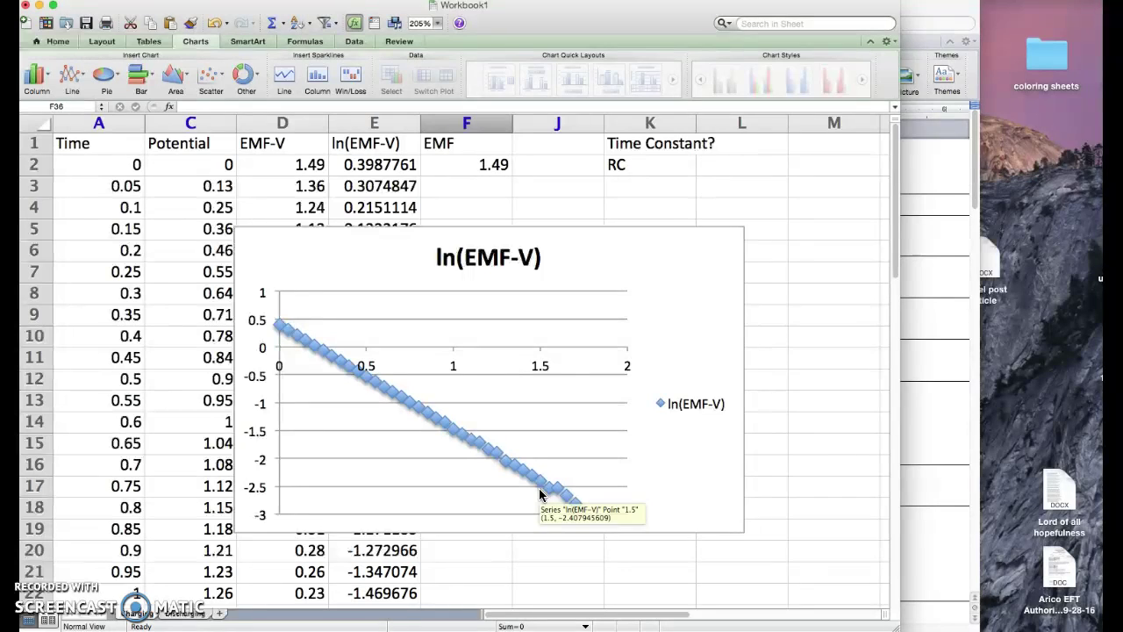
Try EMF values of 1.5 and 1.6 in cell F2, and set it back to 1.49.
left_click(483, 165)
left_click(594, 275)
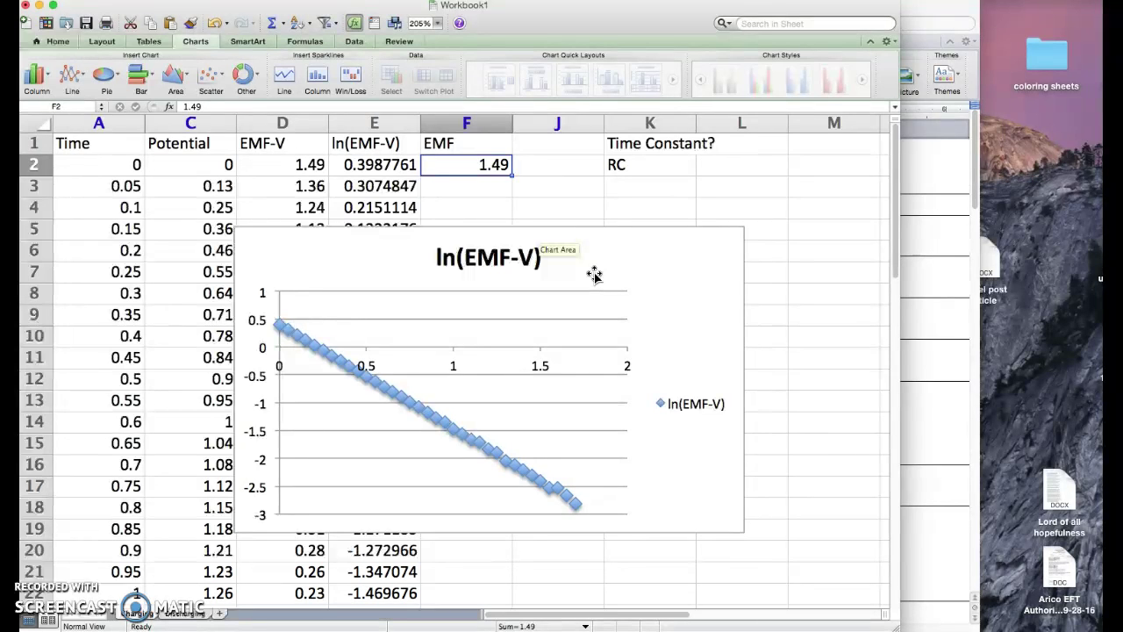
type("1.")
key("Return")
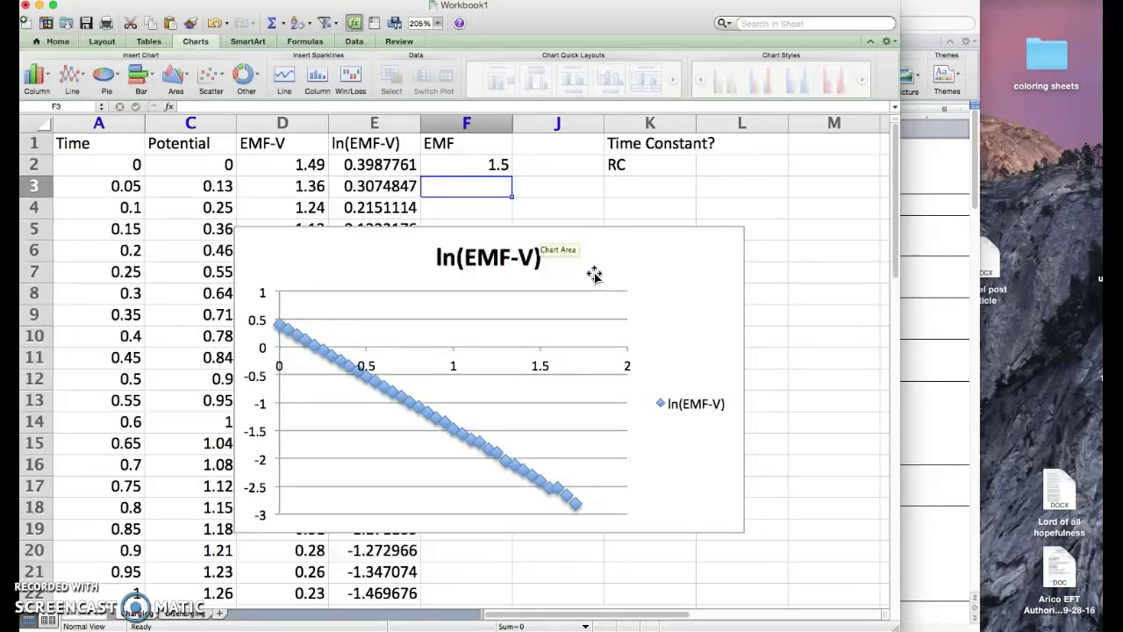
key("Up")
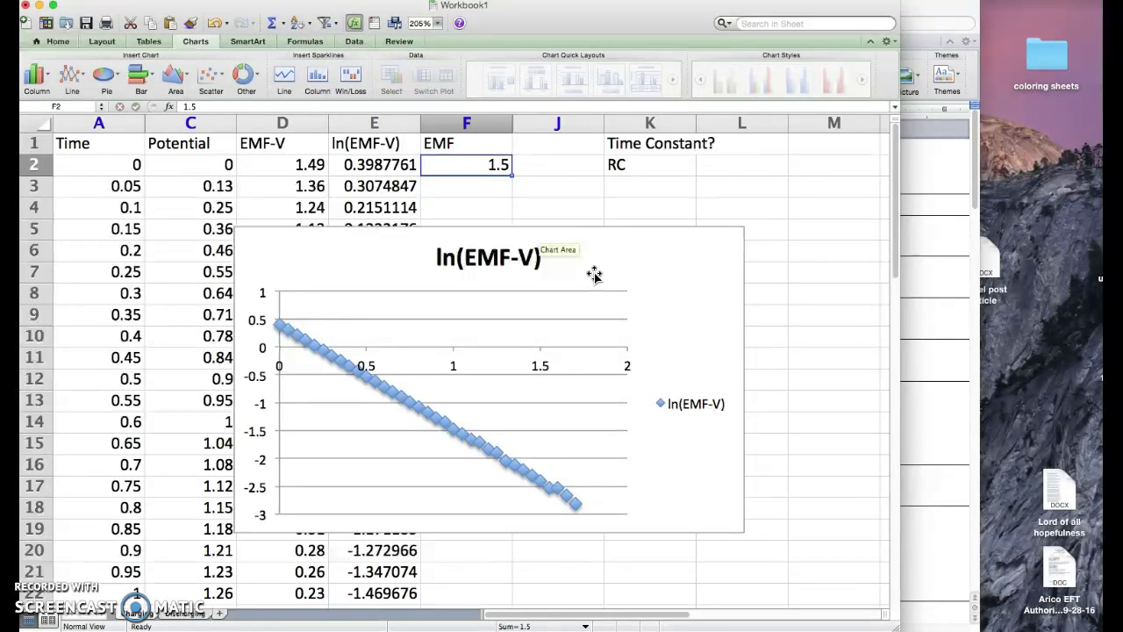
type("1.")
key("Return")
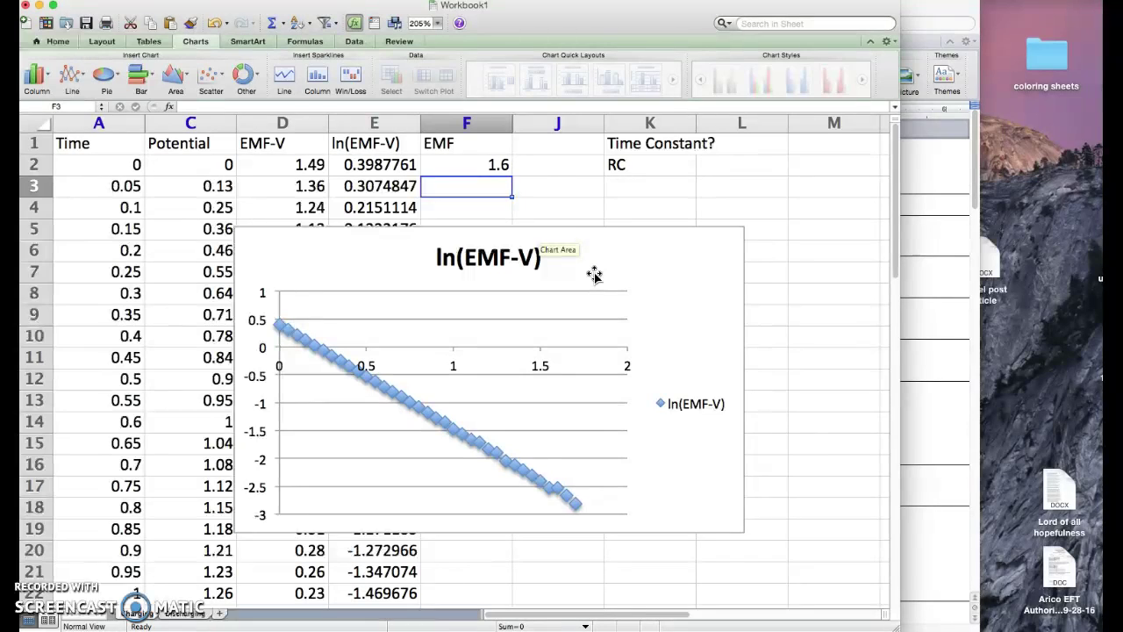
key("Up")
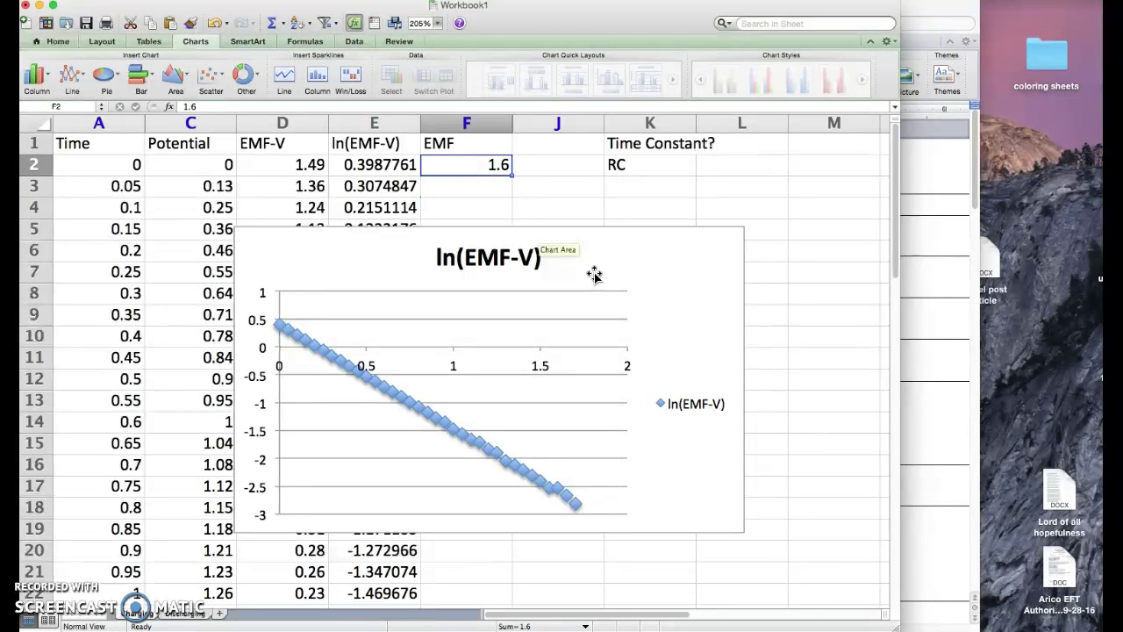
type("1.")
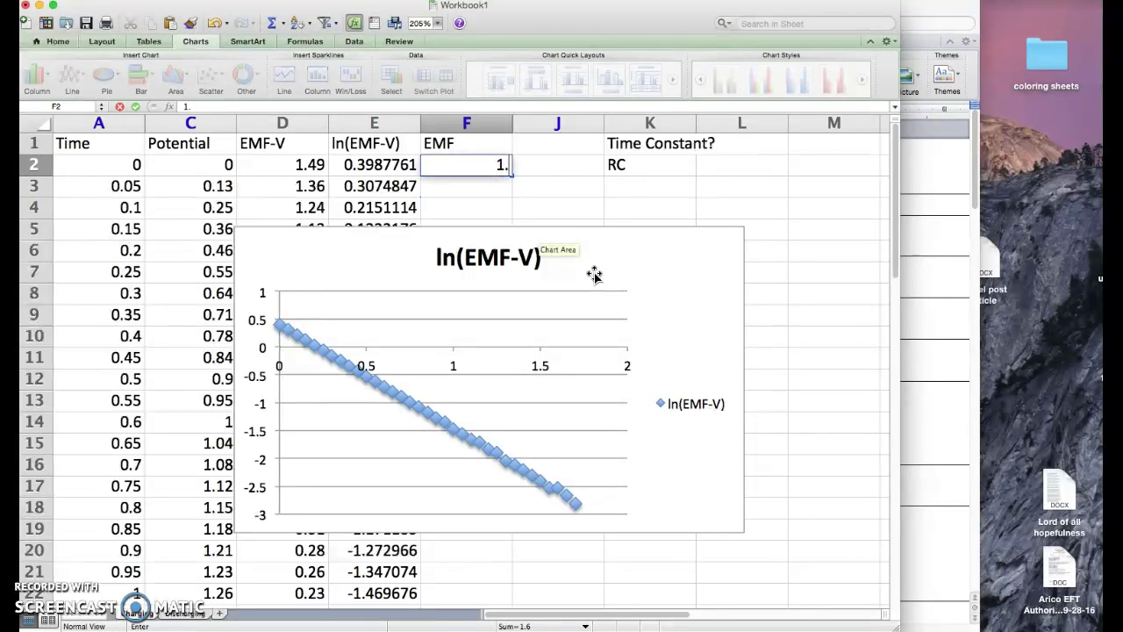
type("49")
key("Return")
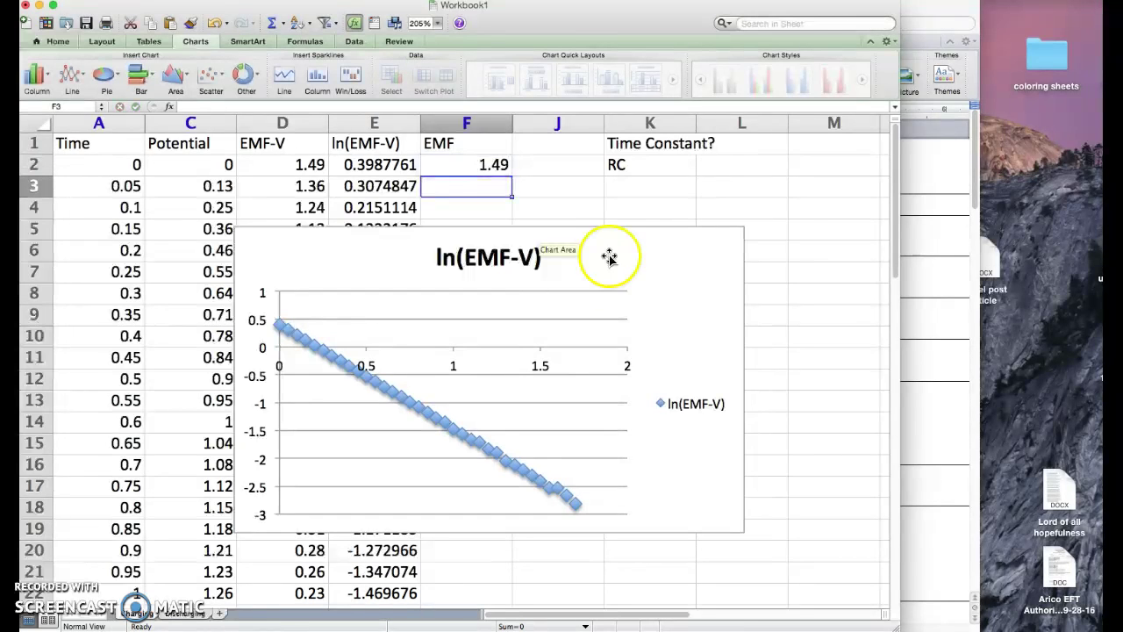
Change the EMF-V formula in D2 to =1.5-C2 and fill it down through row 36.
left_click(293, 167)
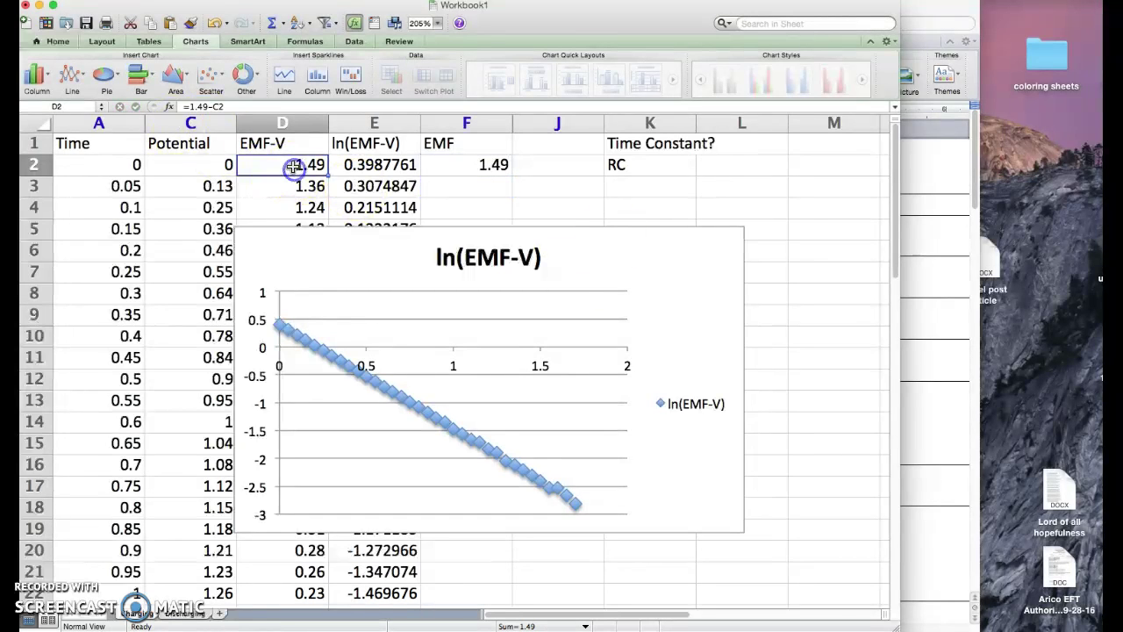
left_click(205, 106)
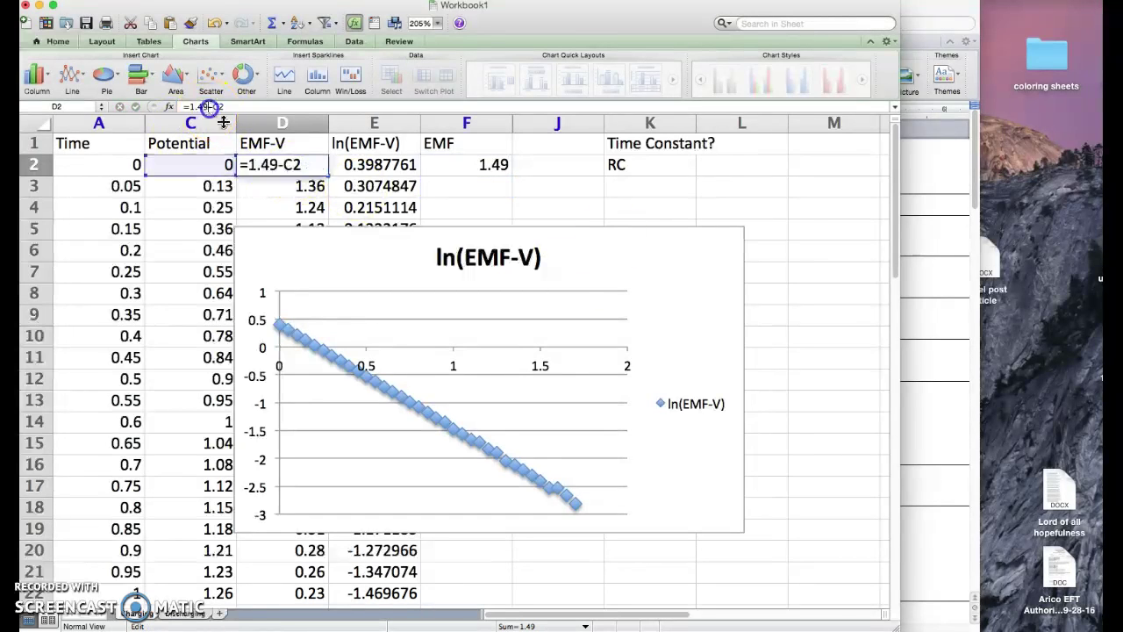
key("Return")
left_click(308, 166)
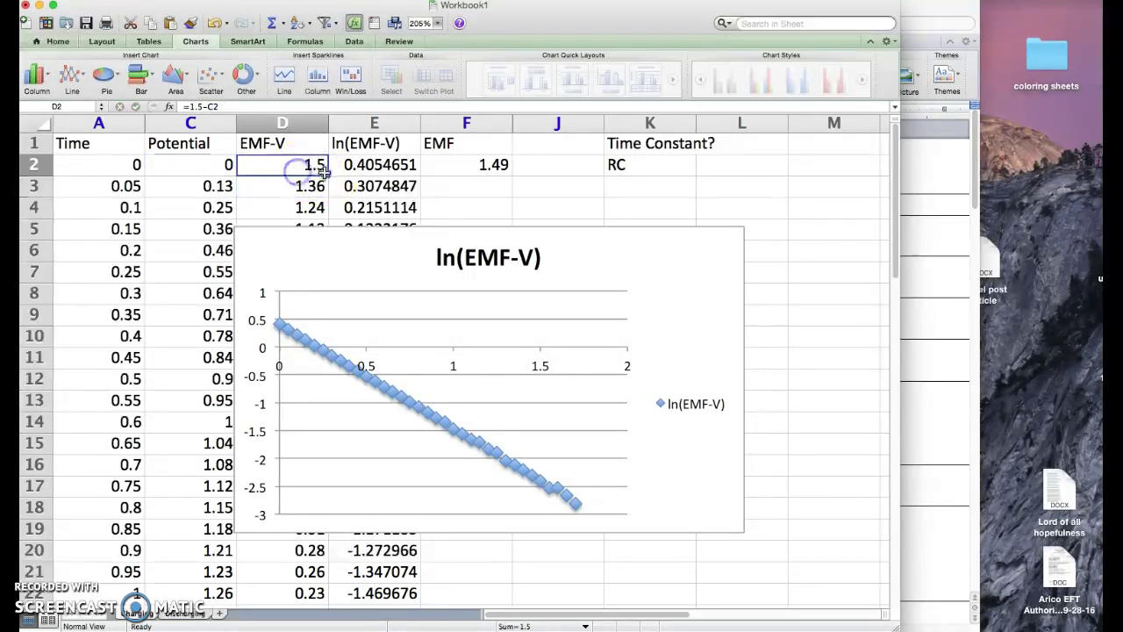
left_click_drag(329, 177, 325, 338)
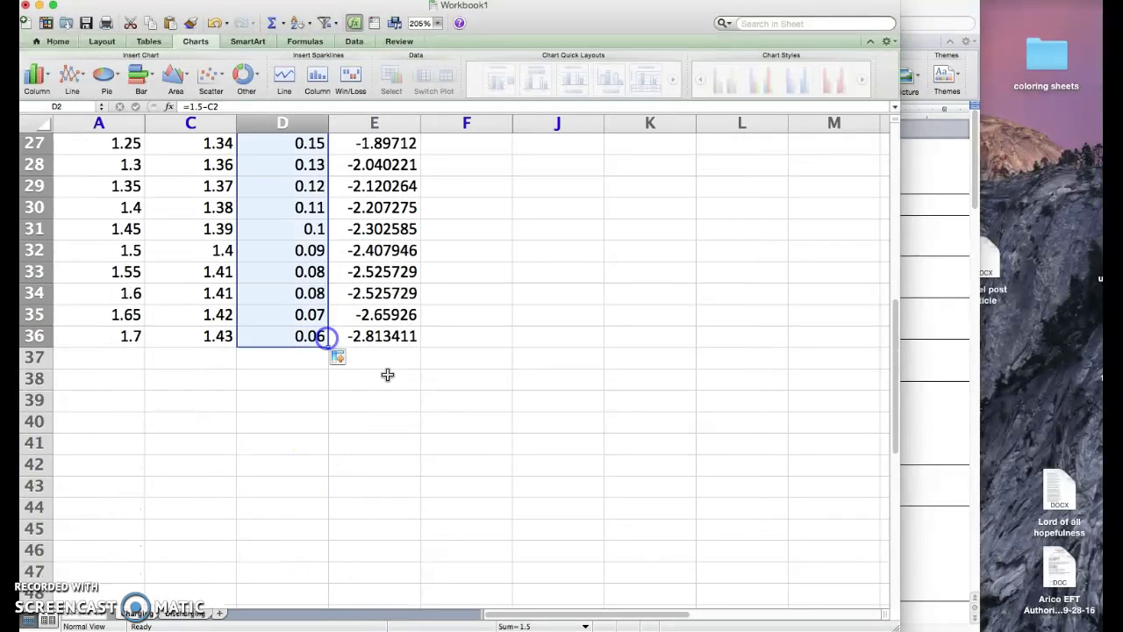
scroll(477, 396, "up", 10)
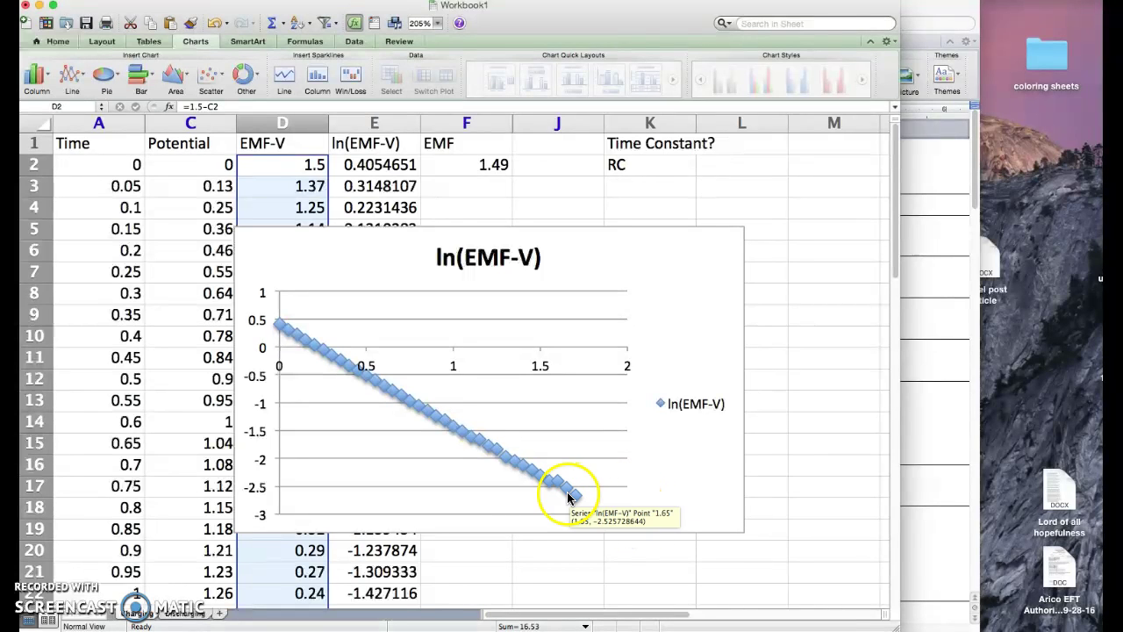
Try an EMF of 1.6 by changing the D2 formula to =1.6-C2 and filling it down through row 36.
left_click(271, 167)
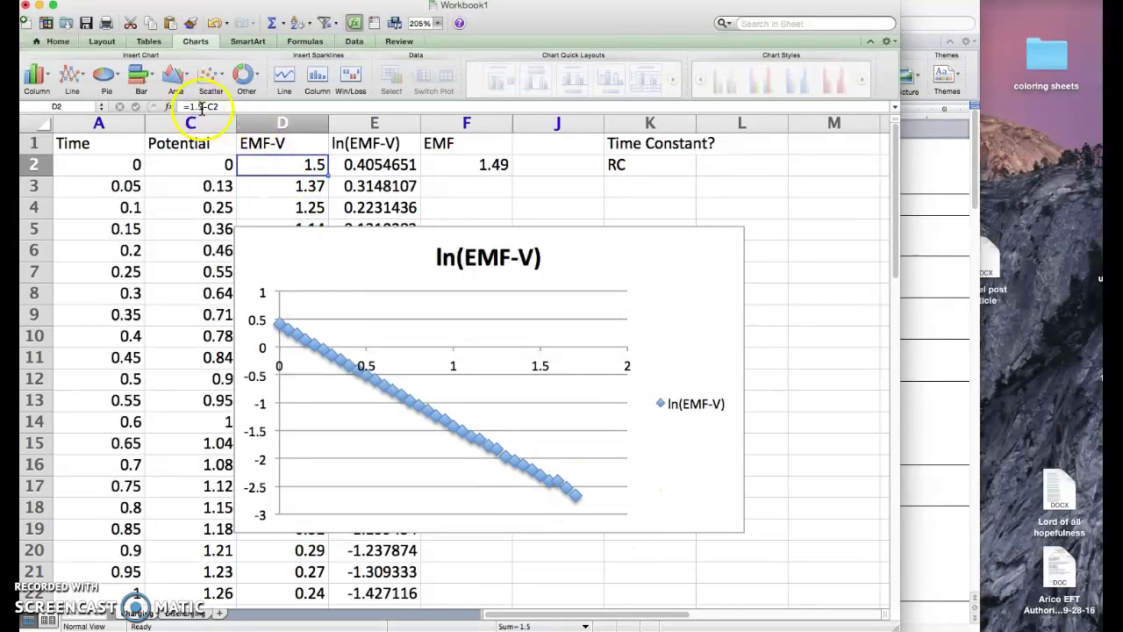
left_click(202, 107)
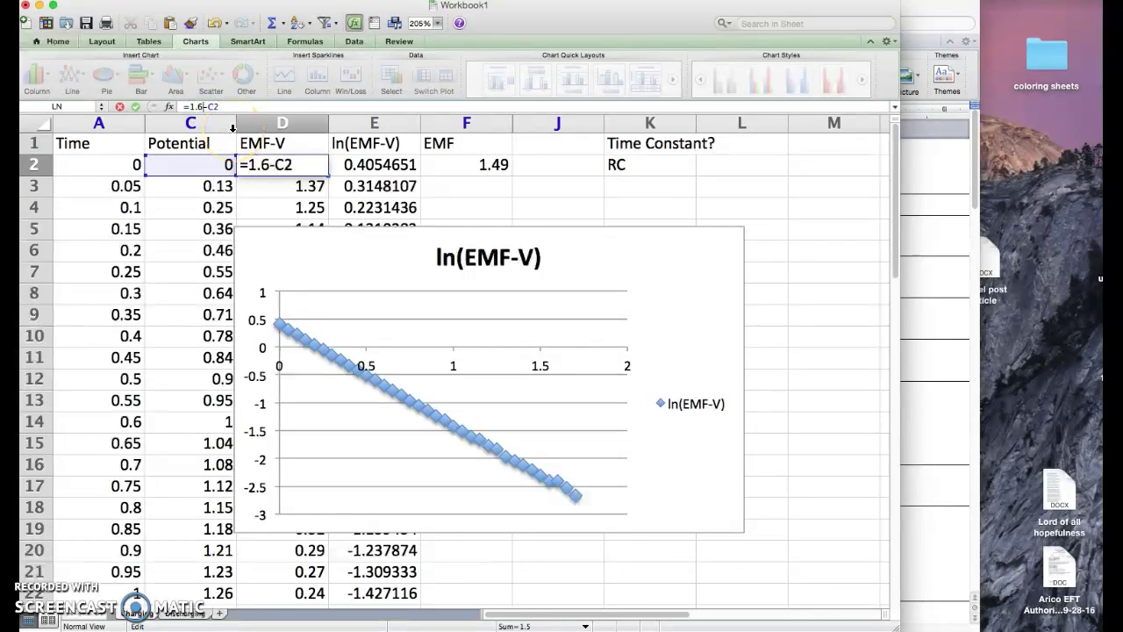
key("Return")
left_click(318, 166)
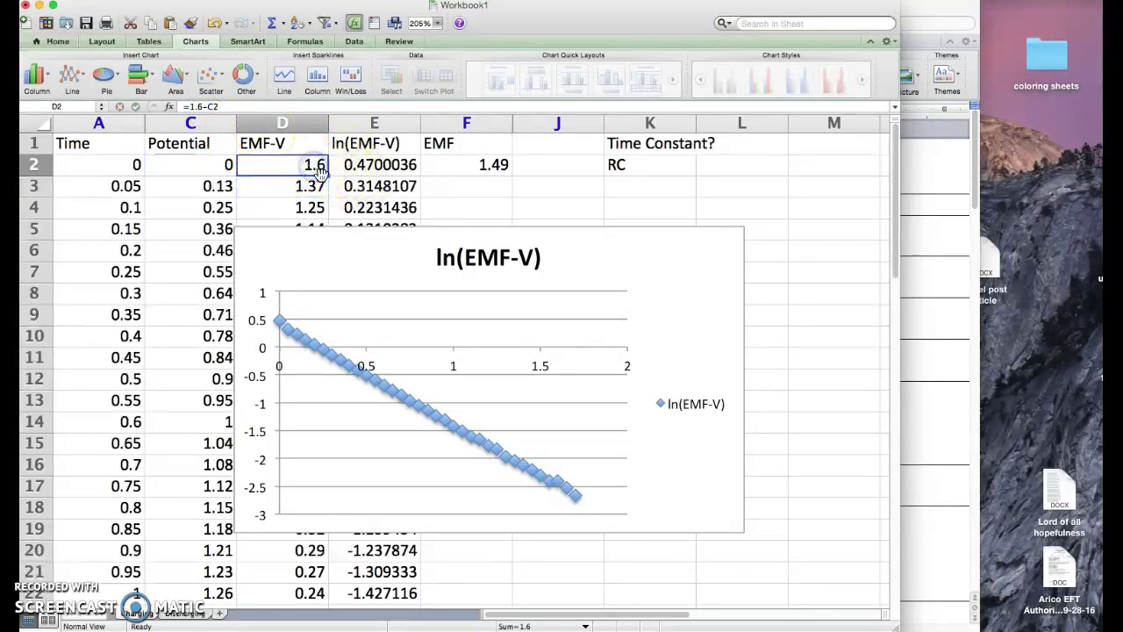
left_click_drag(327, 176, 316, 354)
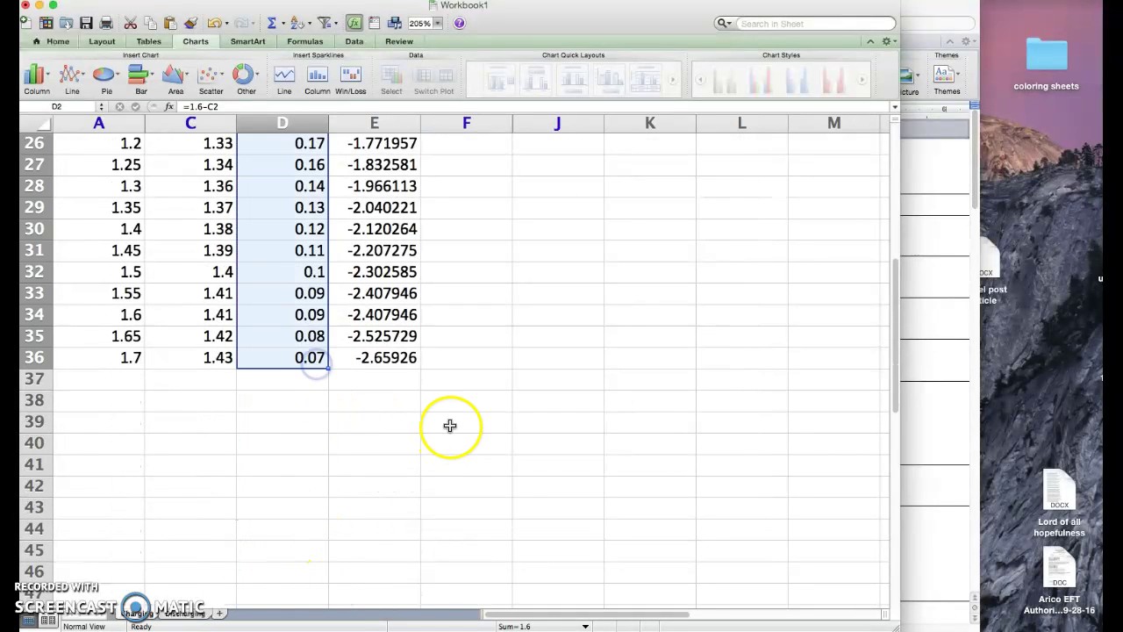
scroll(447, 431, "up", 8)
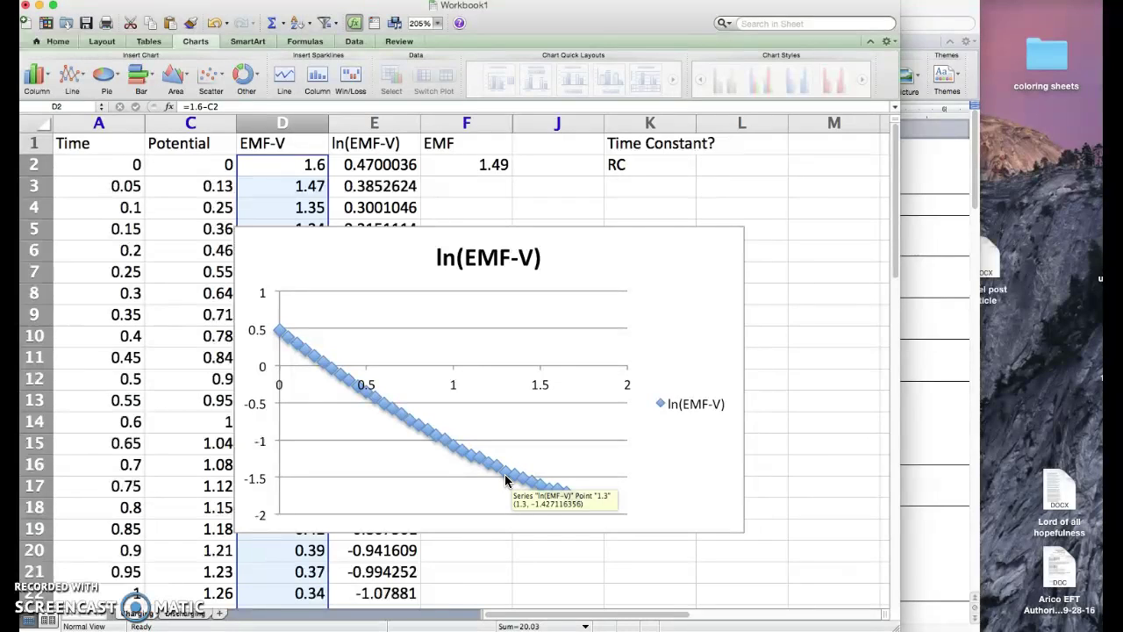
Undo the 1.6 EMF trial and the fill of the 1.5 formula down the EMF-V column.
key("super+z")
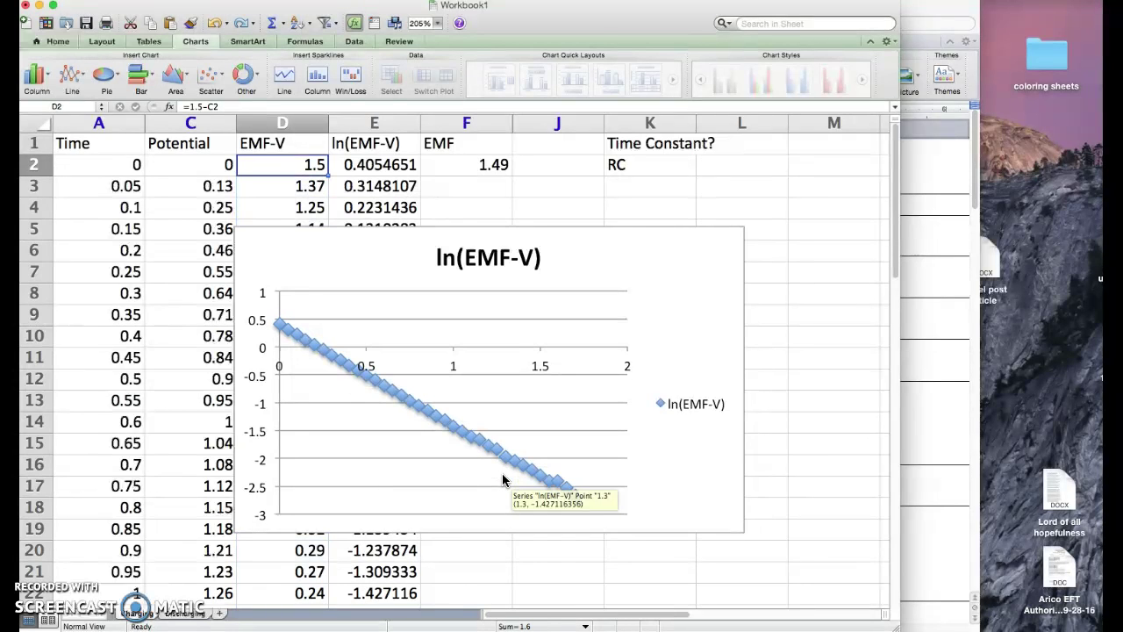
key("super+z")
left_click(559, 503)
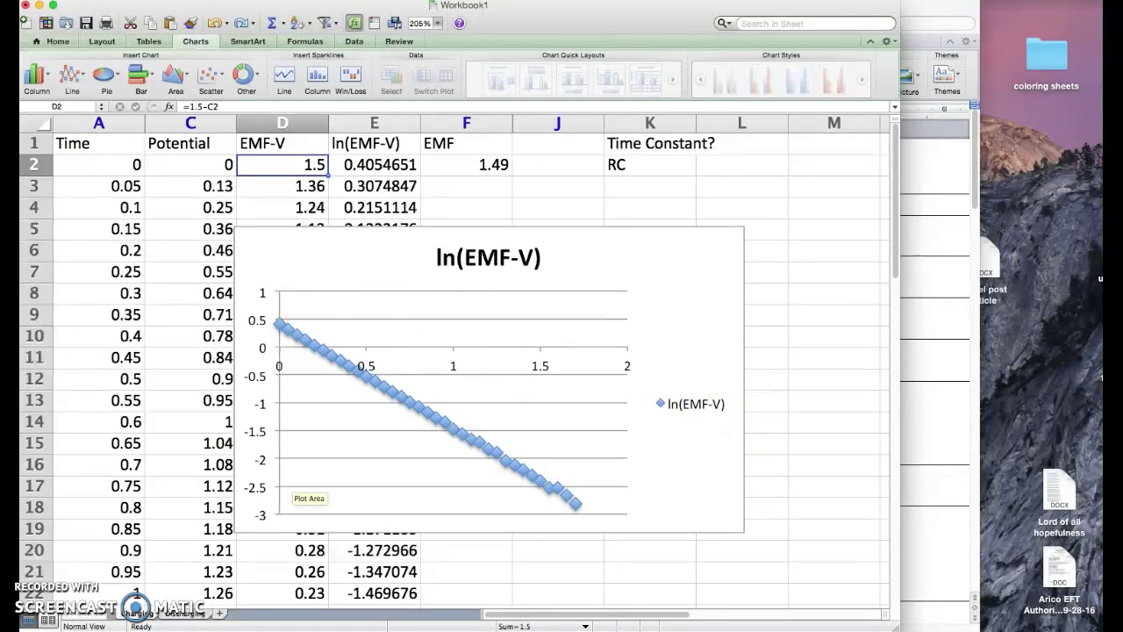
Go to the Discharging sheet and review its Time and Potential data.
left_click(180, 614)
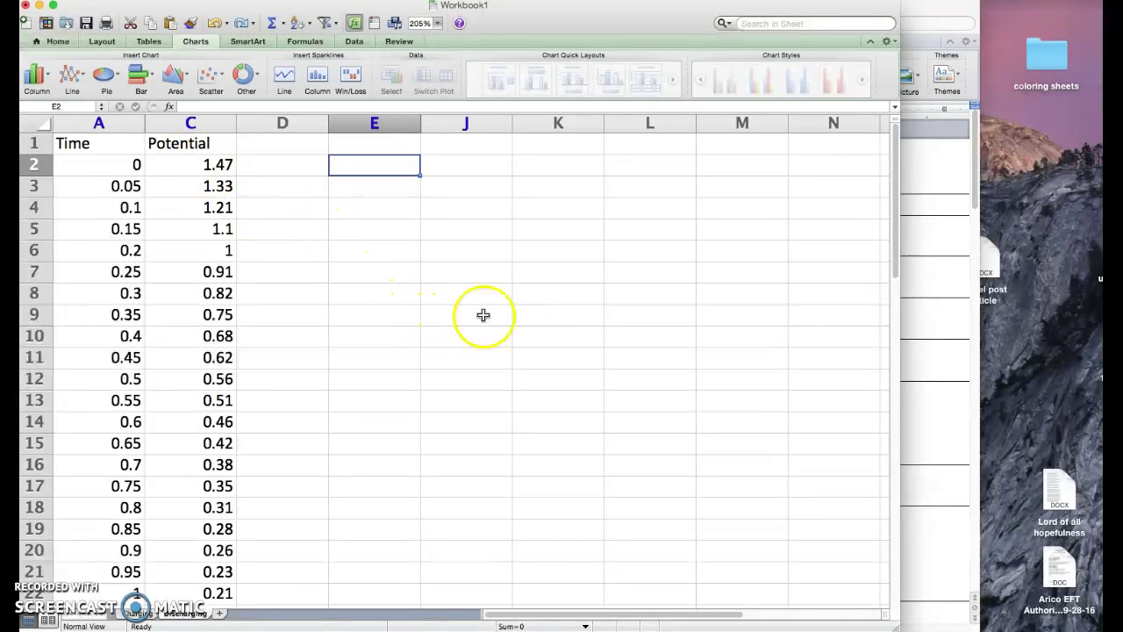
scroll(126, 179, "down", 14)
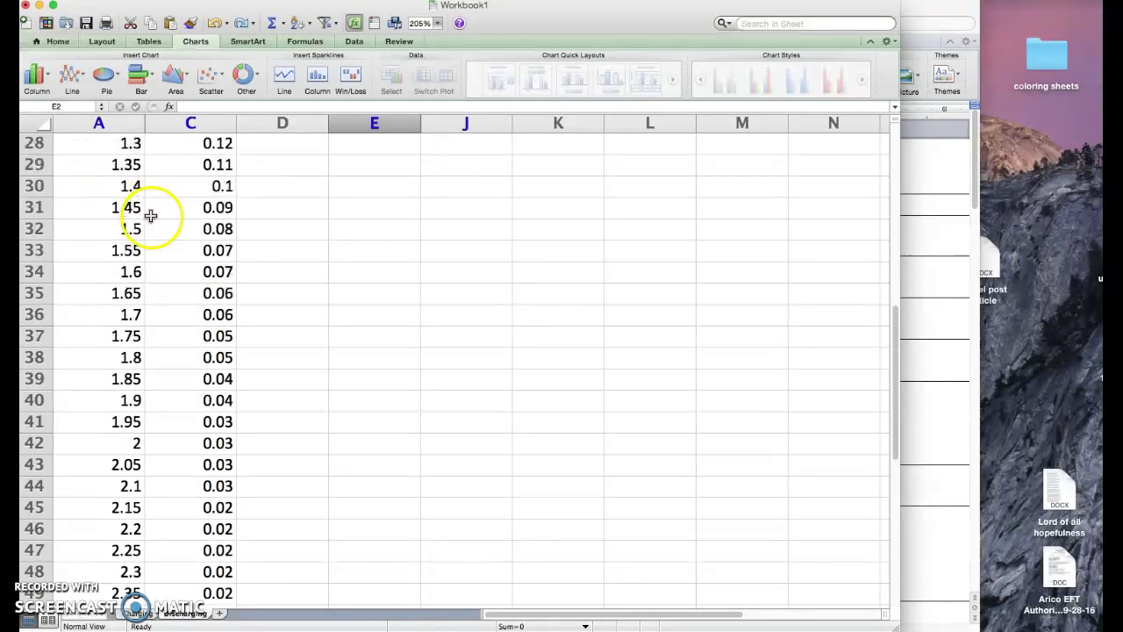
scroll(155, 218, "up", 14)
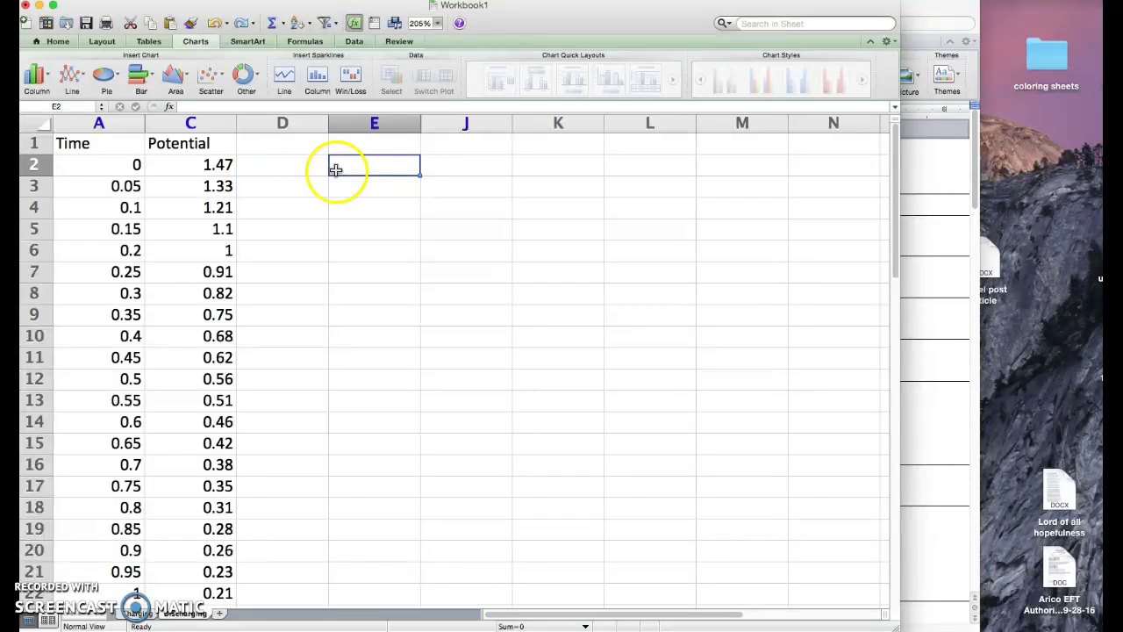
Switch to DERIVATIONS FOR LAB.docx in Word and find the Capacitor During Discharging table.
left_click(926, 427)
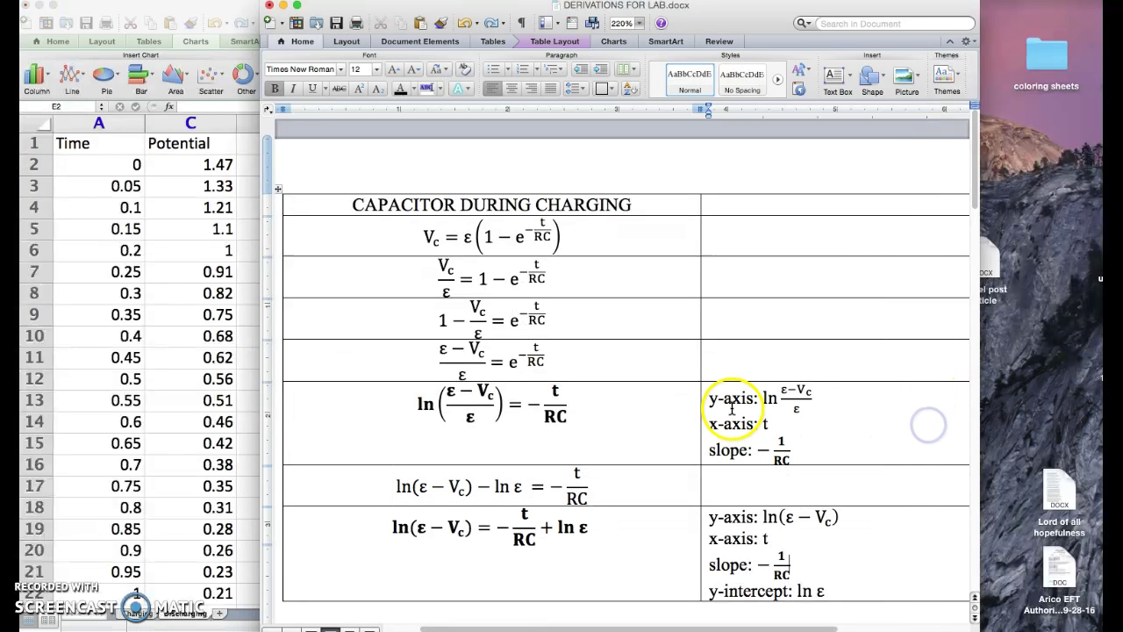
scroll(718, 405, "down", 10)
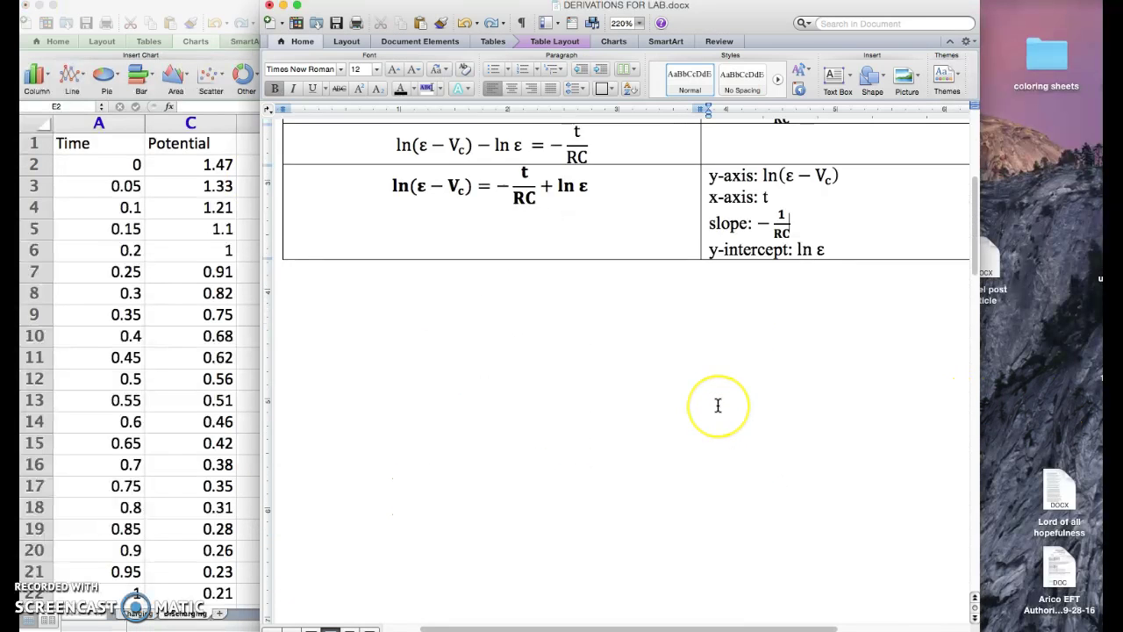
scroll(717, 405, "down", 10)
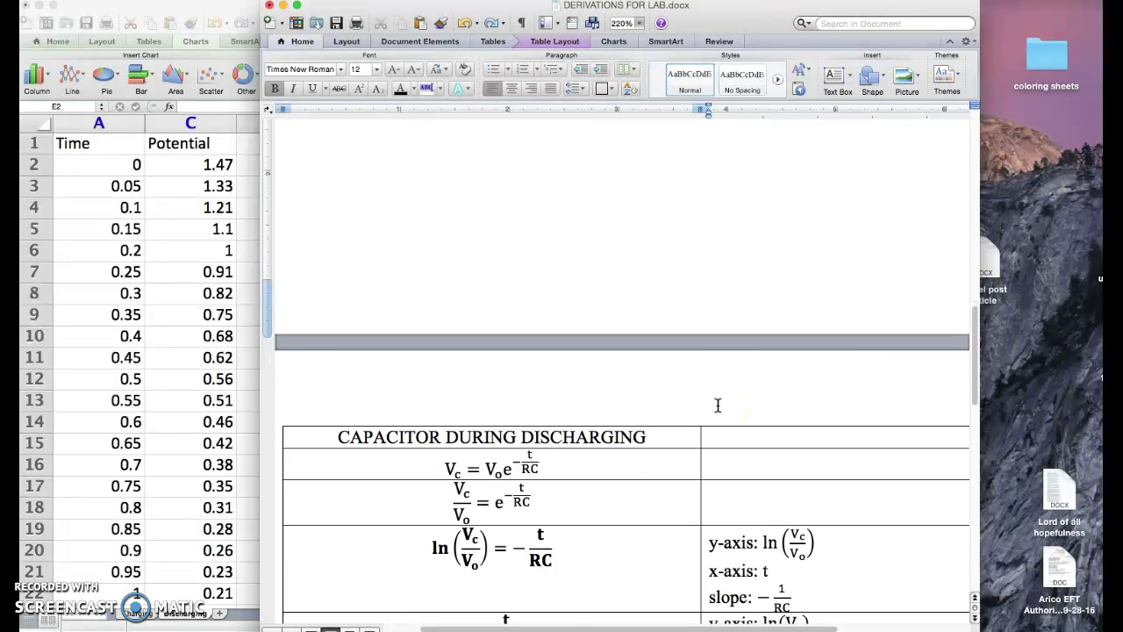
scroll(718, 405, "down", 5)
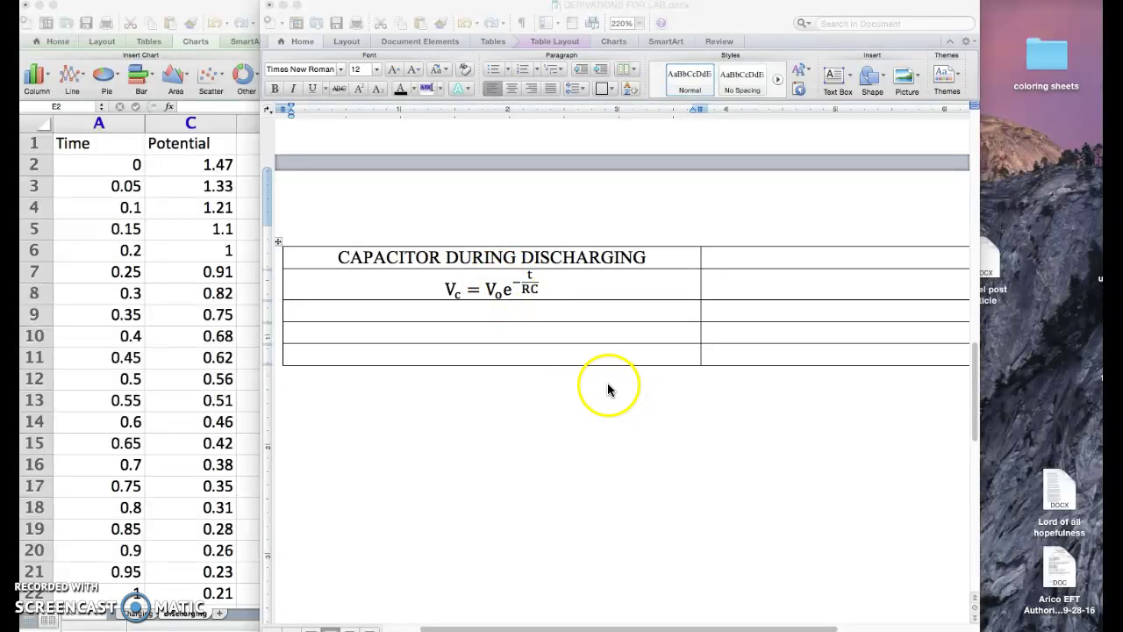
Fill the two rows below the first discharging equation with Vc/Vo = e^(-t/RC) and ln(Vc/Vo) = -t/RC.
left_click(562, 302)
key("super+v")
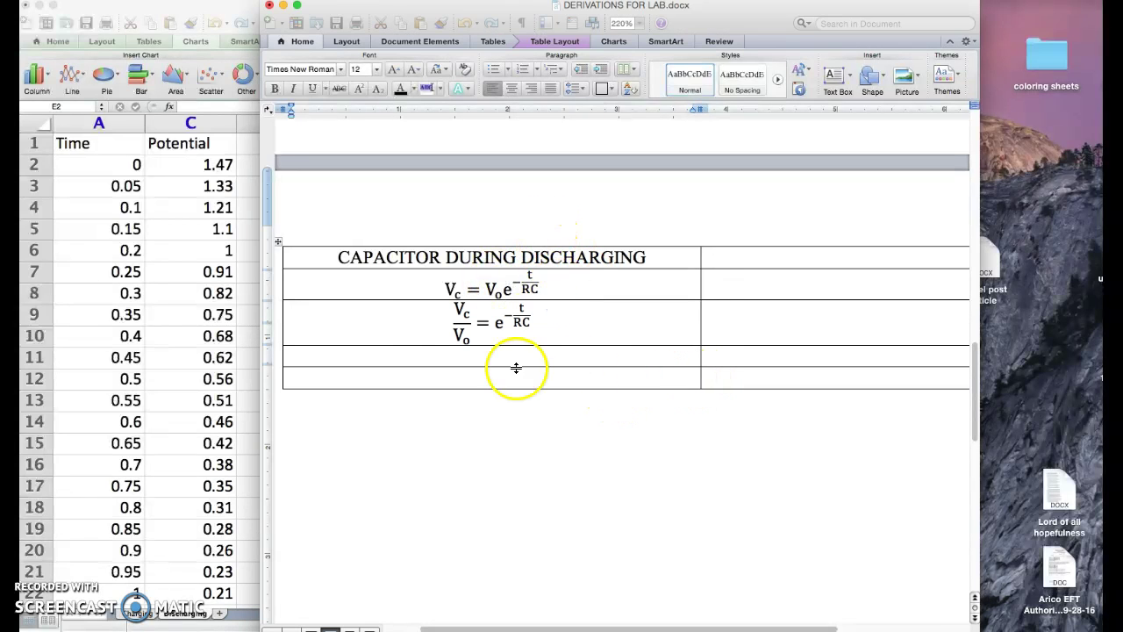
left_click(569, 342)
left_click(569, 342)
left_click(545, 359)
key("super+v")
left_click(593, 364)
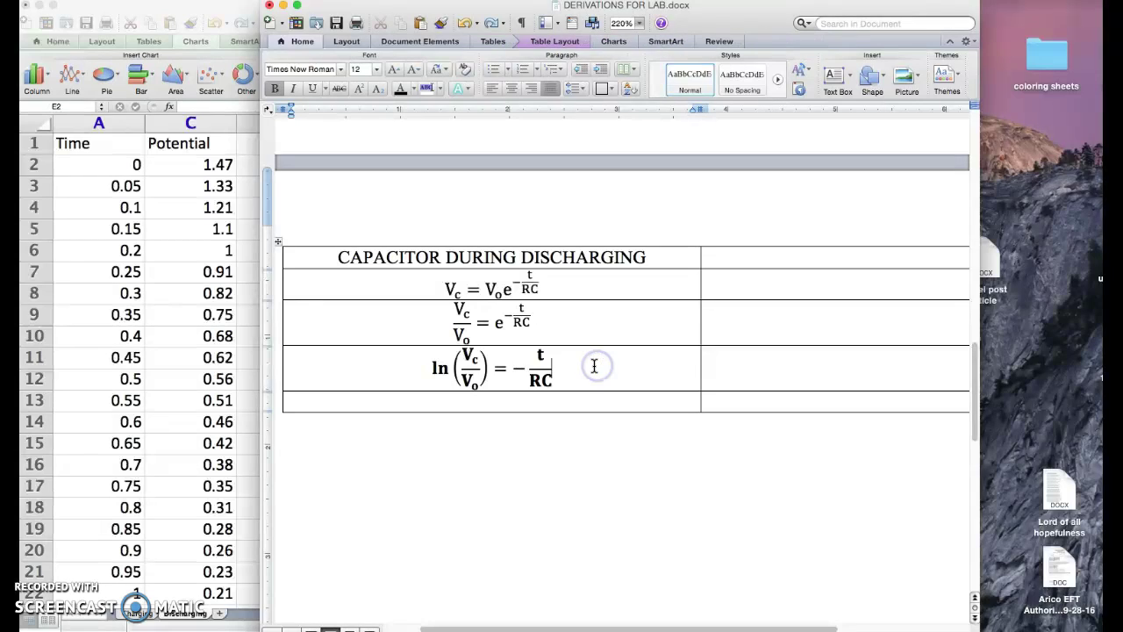
Restore the notes beside the ln(Vc/Vo) equation: y-axis ln(Vc/Vo), x-axis t, slope -1/RC.
left_click(493, 383)
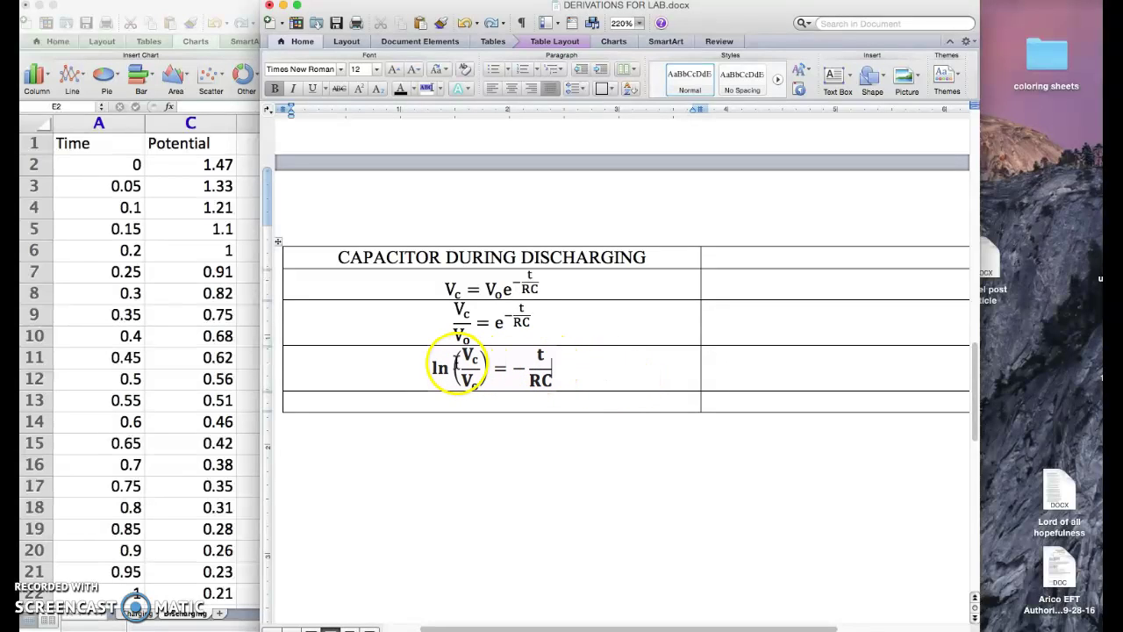
key("super+z")
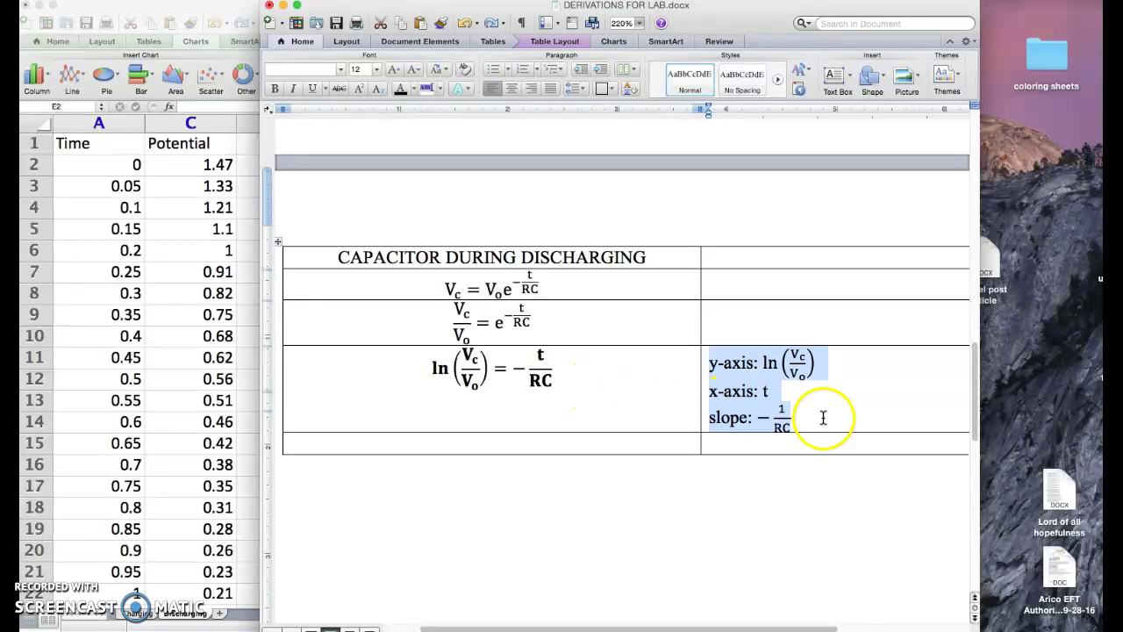
left_click(855, 369)
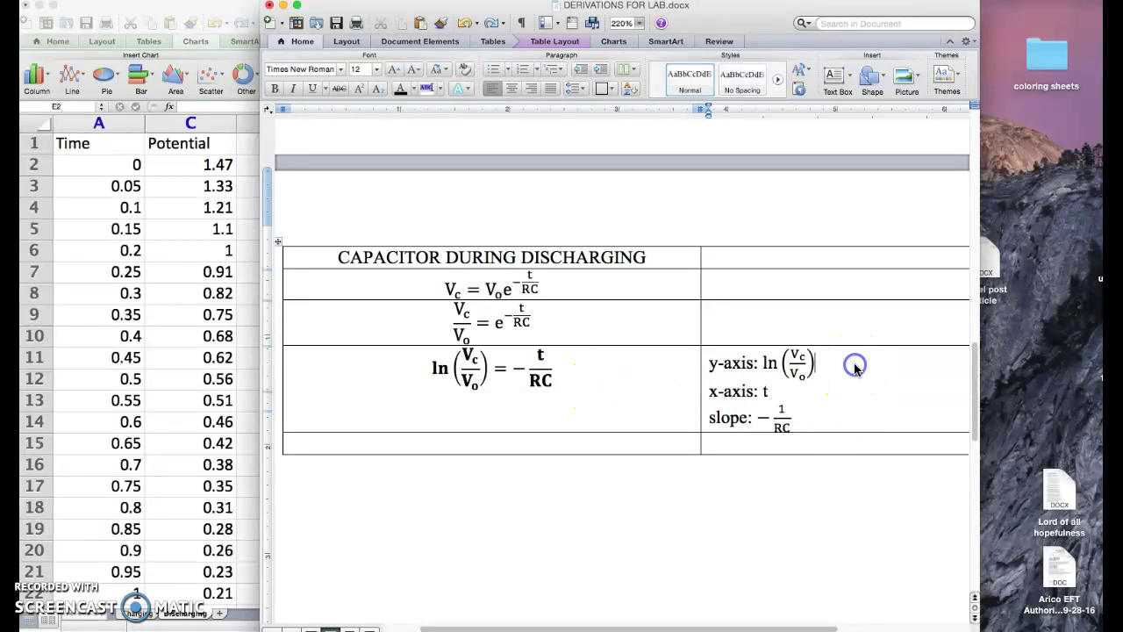